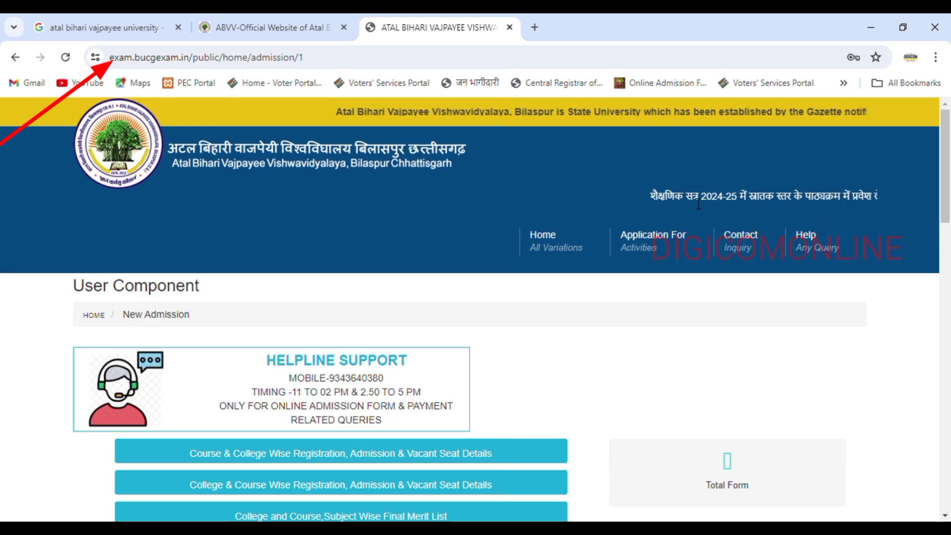
- Scroll down the New Admission page to the Sign In and Sign Up login forms
{"action": "left_click_drag", "start_coordinate": [949, 177], "coordinate": [949, 283]}
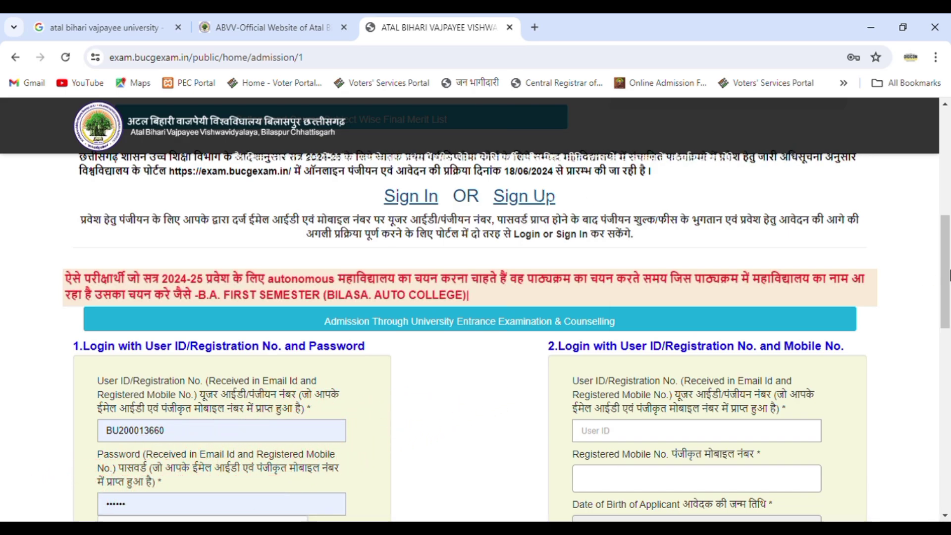
{"action": "left_click_drag", "start_coordinate": [949, 275], "coordinate": [949, 413]}
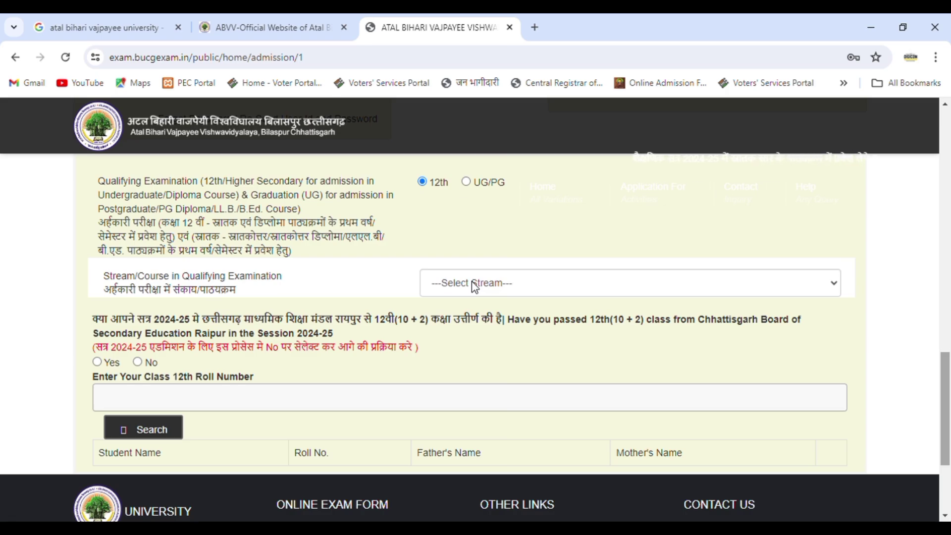
- Choose Science (Biology) as the qualifying stream and answer No to the 12th CG Board question
{"action": "left_click", "coordinate": [485, 291]}
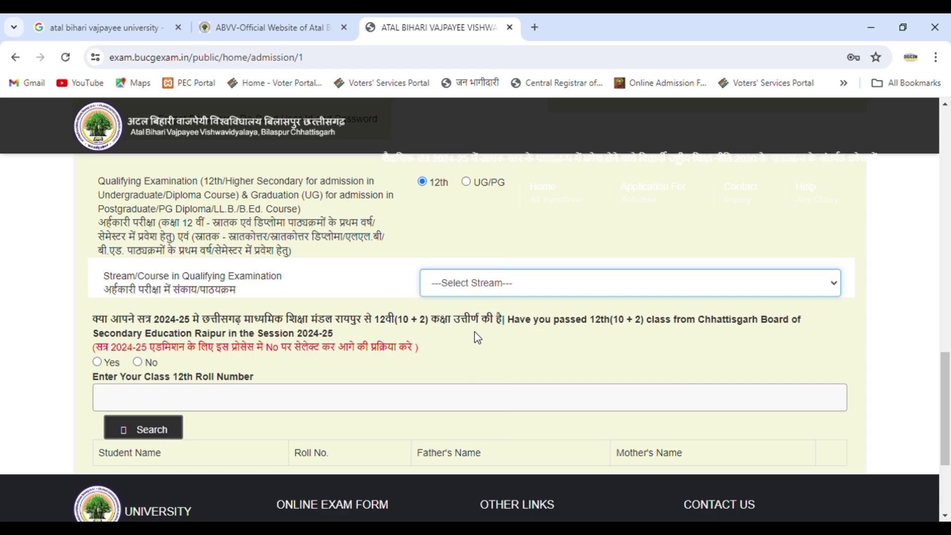
{"action": "left_click", "coordinate": [482, 374]}
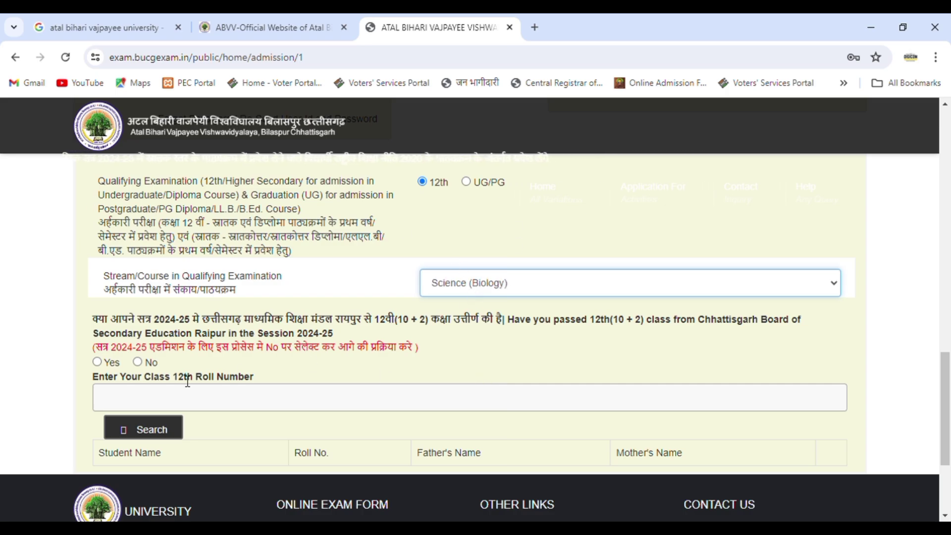
{"action": "left_click", "coordinate": [98, 362]}
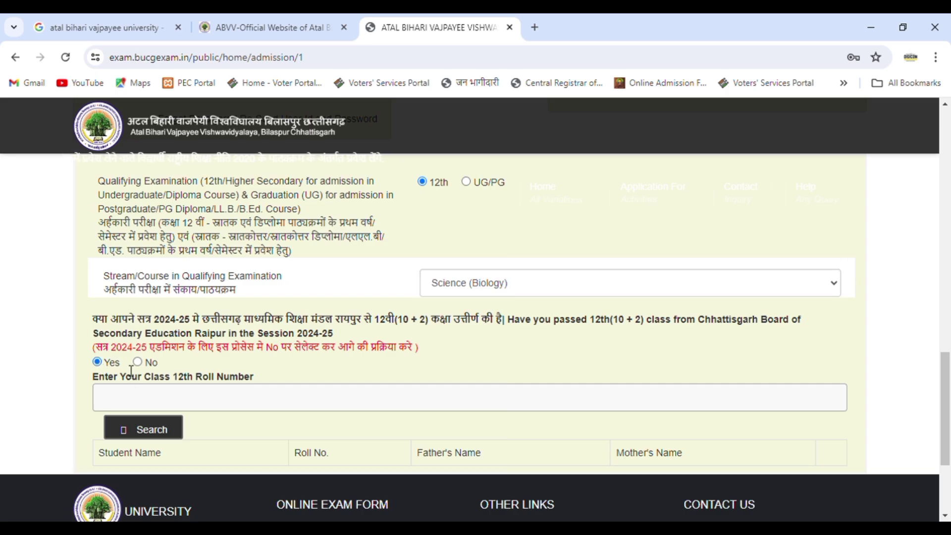
{"action": "left_click", "coordinate": [169, 404]}
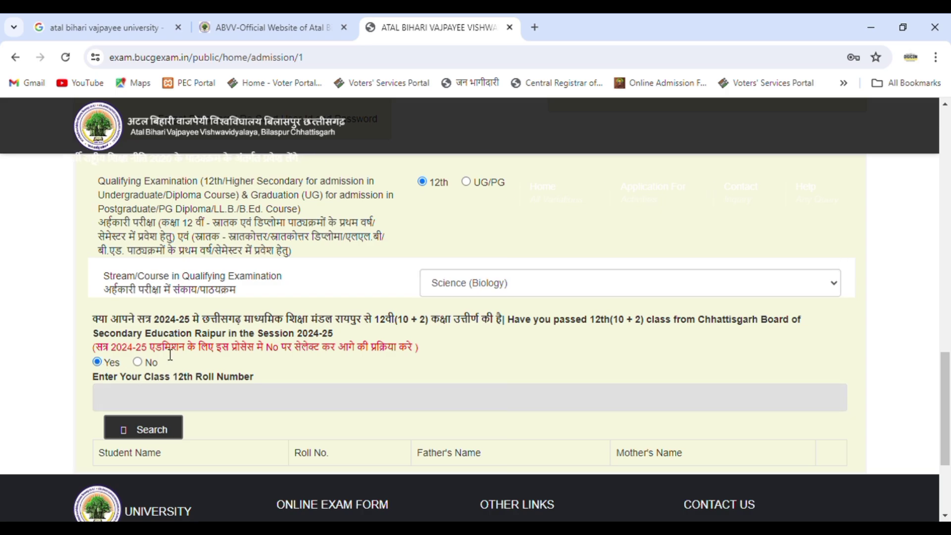
{"action": "left_click", "coordinate": [138, 362]}
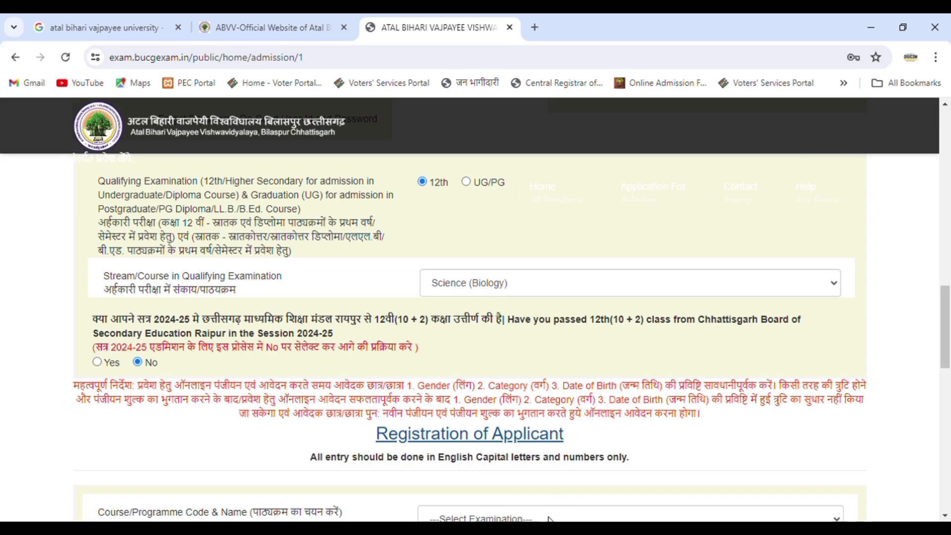
{"action": "left_click_drag", "start_coordinate": [949, 315], "coordinate": [948, 338]}
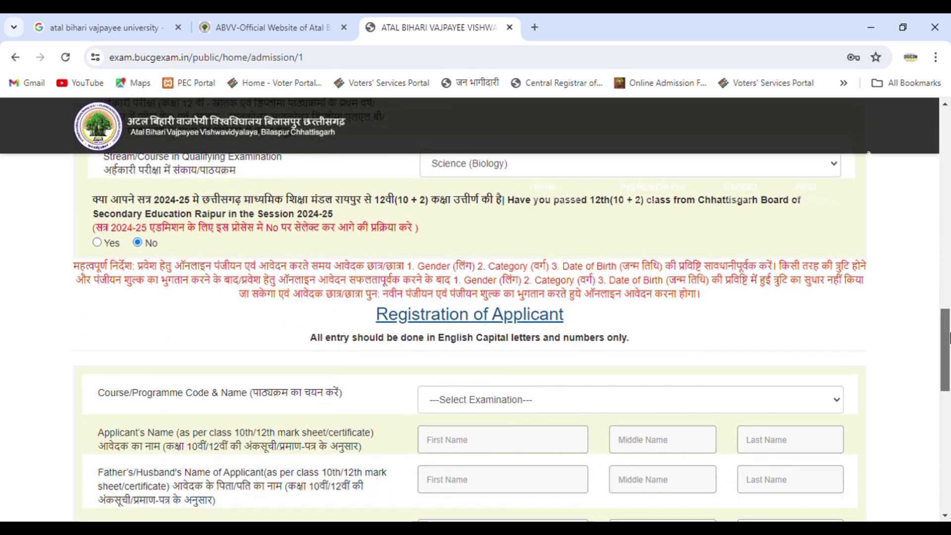
{"action": "left_click", "coordinate": [579, 402]}
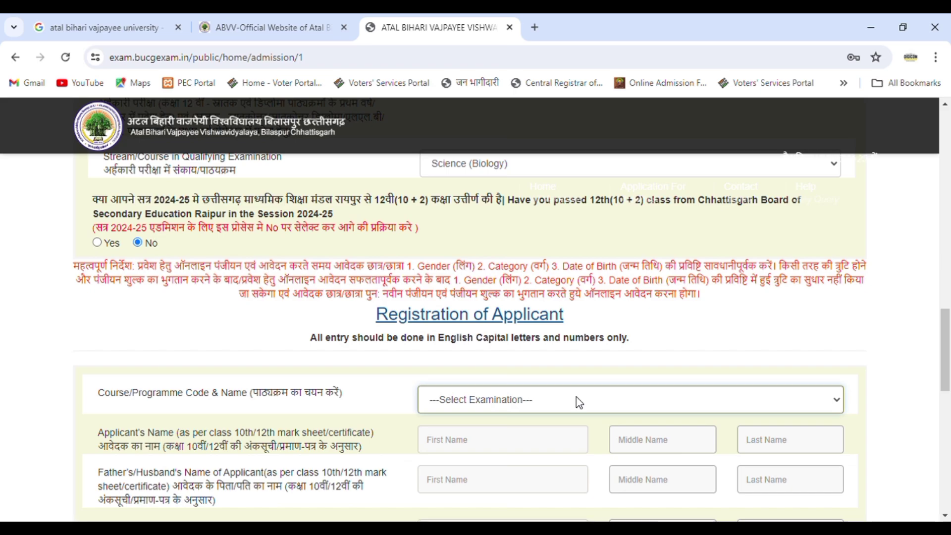
{"action": "left_click", "coordinate": [97, 243]}
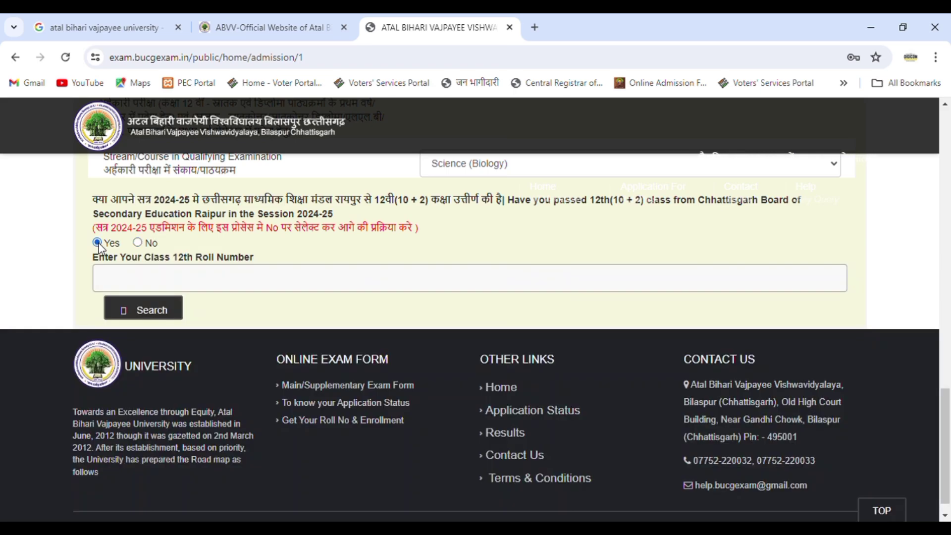
{"action": "left_click", "coordinate": [148, 278]}
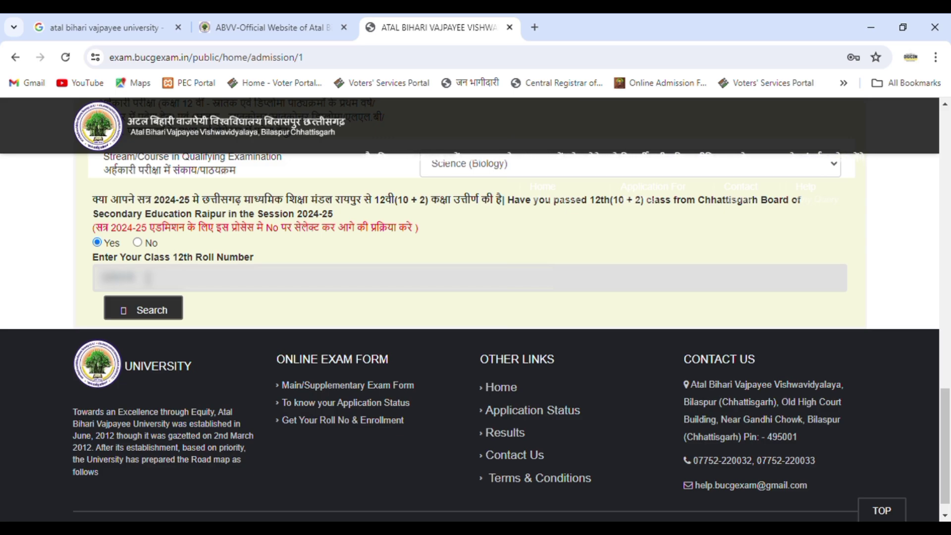
{"action": "left_click", "coordinate": [147, 311]}
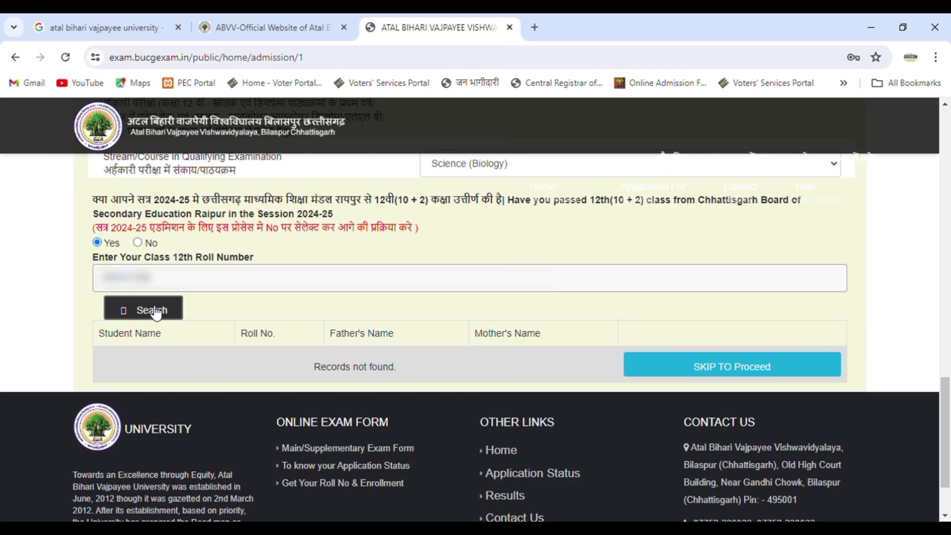
{"action": "left_click", "coordinate": [137, 243]}
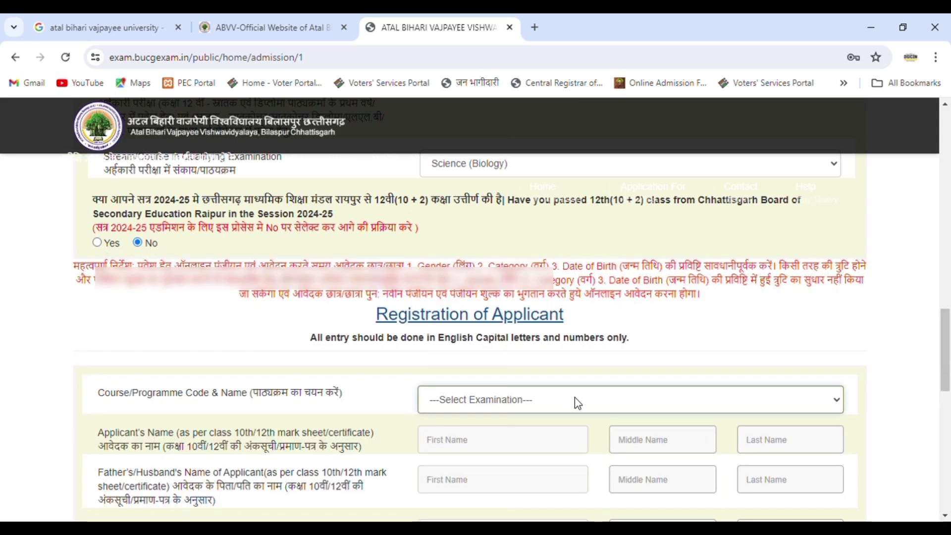
- Use the arrow keys to select B1021-B.Sc. BIOLOGY FIRST SEMESTER (BILASA. AUTO COLLEGE) as the course
{"action": "key", "text": "Down"}
{"action": "key", "text": "Down"}
{"action": "key", "text": "Down"}
{"action": "key", "text": "Down"}
{"action": "key", "text": "Down"}
{"action": "key", "text": "Down"}
{"action": "key", "text": "Down"}
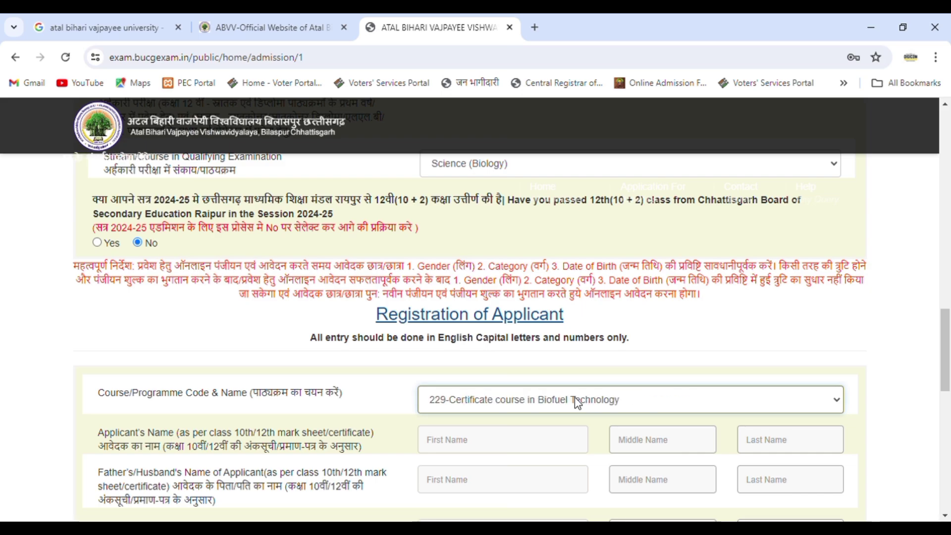
{"action": "key", "text": "Down"}
{"action": "key", "text": "Down"}
{"action": "key", "text": "Down"}
{"action": "key", "text": "Down"}
{"action": "key", "text": "Down"}
{"action": "key", "text": "Down"}
{"action": "key", "text": "Down"}
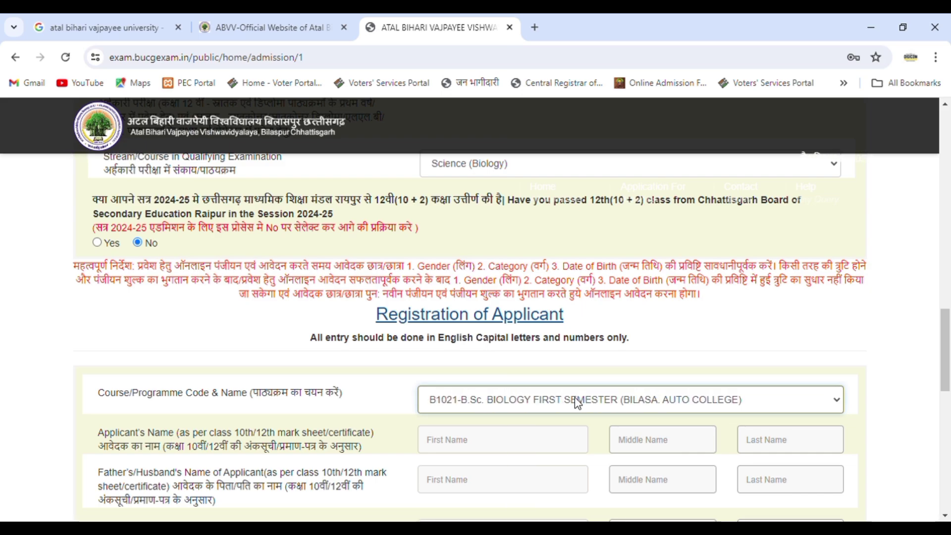
{"action": "key", "text": "Down"}
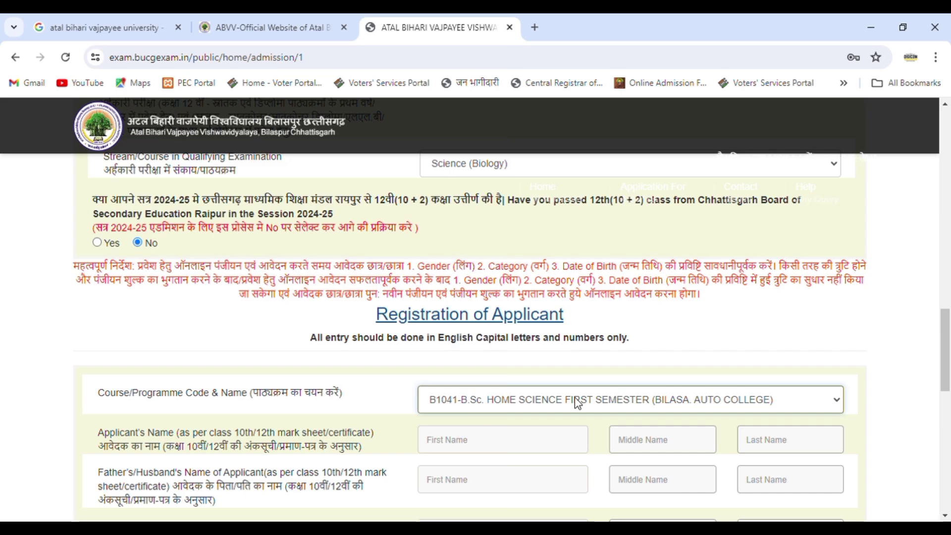
{"action": "key", "text": "Down"}
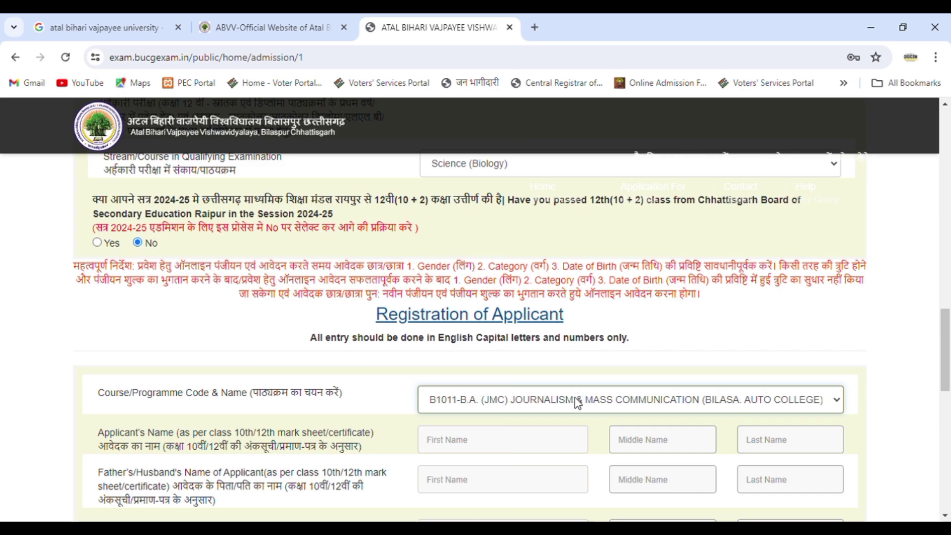
{"action": "key", "text": "Up"}
{"action": "key", "text": "Up"}
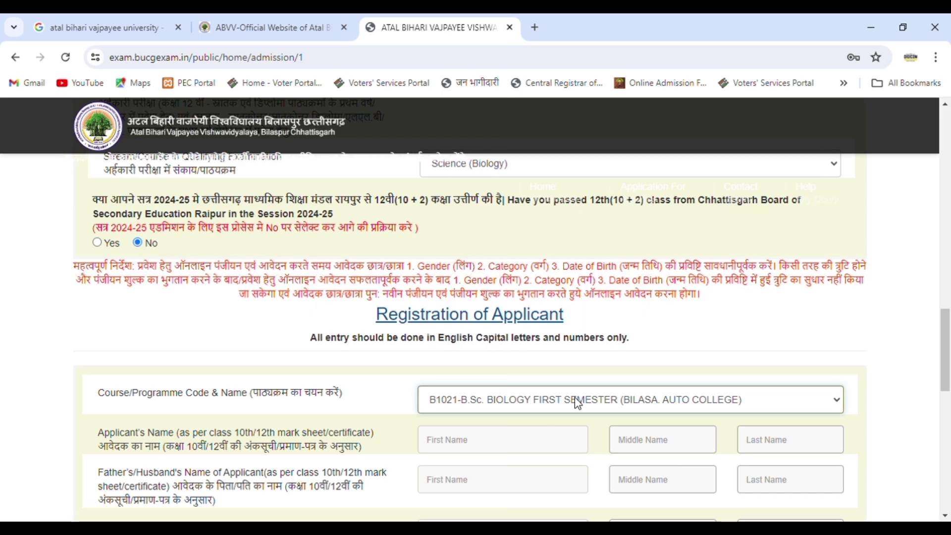
{"action": "key", "text": "Down"}
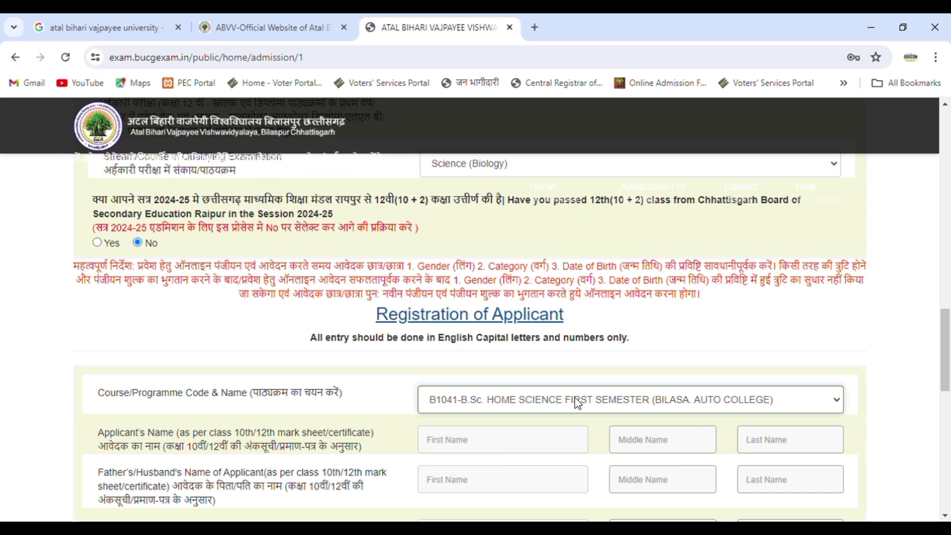
{"action": "key", "text": "Up"}
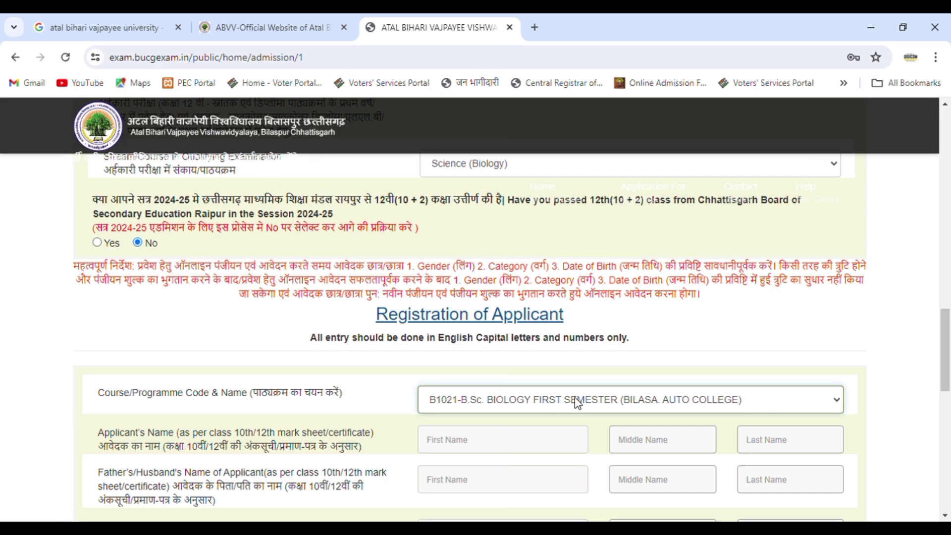
- Enter the applicant's and father's names in capitals and begin typing the mother's first name
{"action": "scroll", "coordinate": [948, 377], "scroll_direction": "down", "scroll_amount": 3}
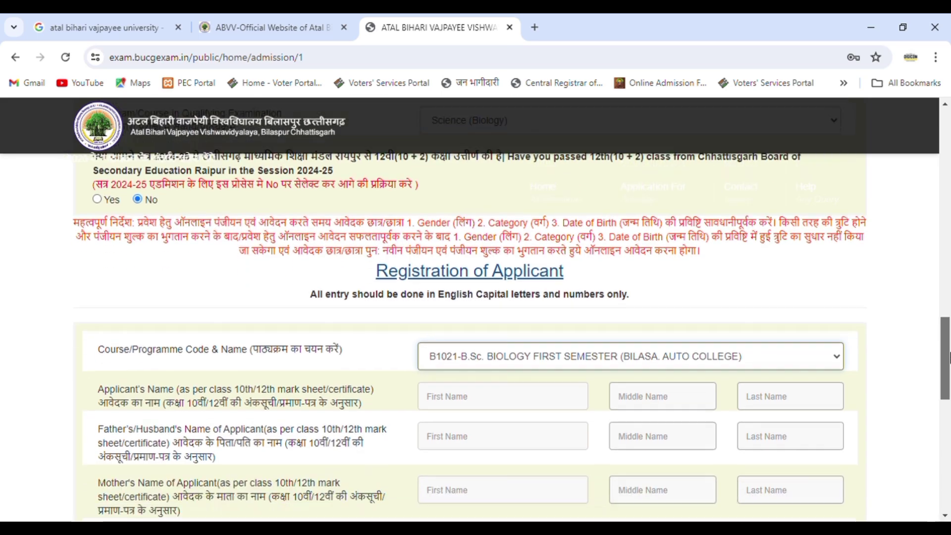
{"action": "scroll", "coordinate": [948, 384], "scroll_direction": "down", "scroll_amount": 1}
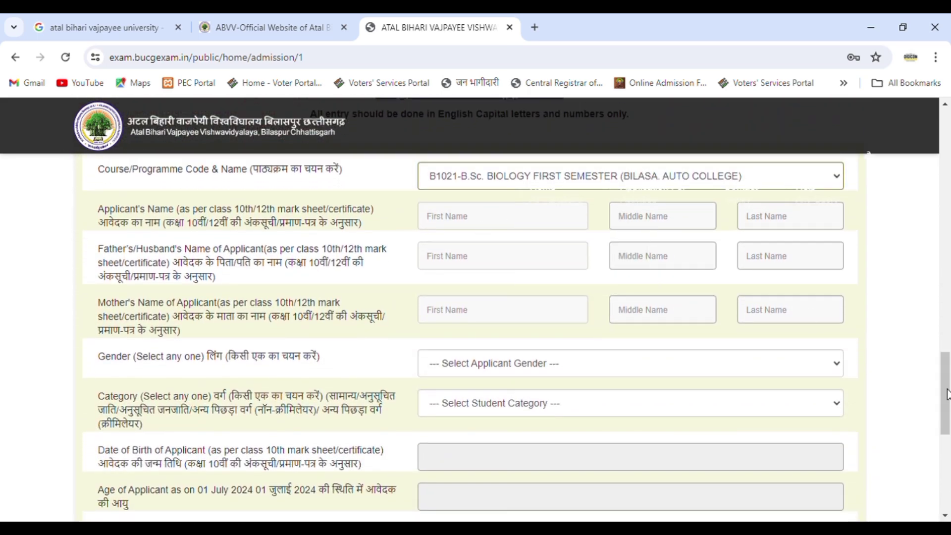
{"action": "scroll", "coordinate": [948, 393], "scroll_direction": "up", "scroll_amount": 2}
{"action": "left_click", "coordinate": [482, 328]}
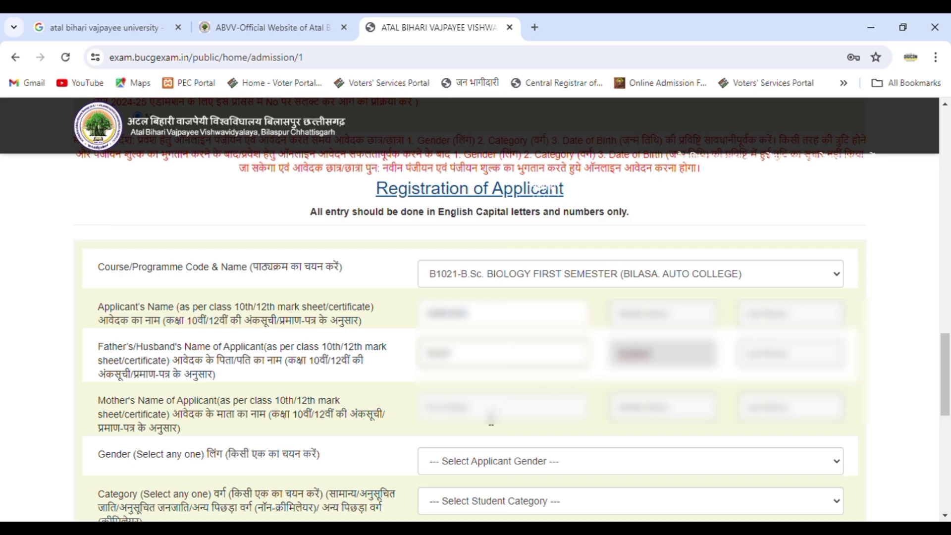
{"action": "left_click", "coordinate": [491, 416]}
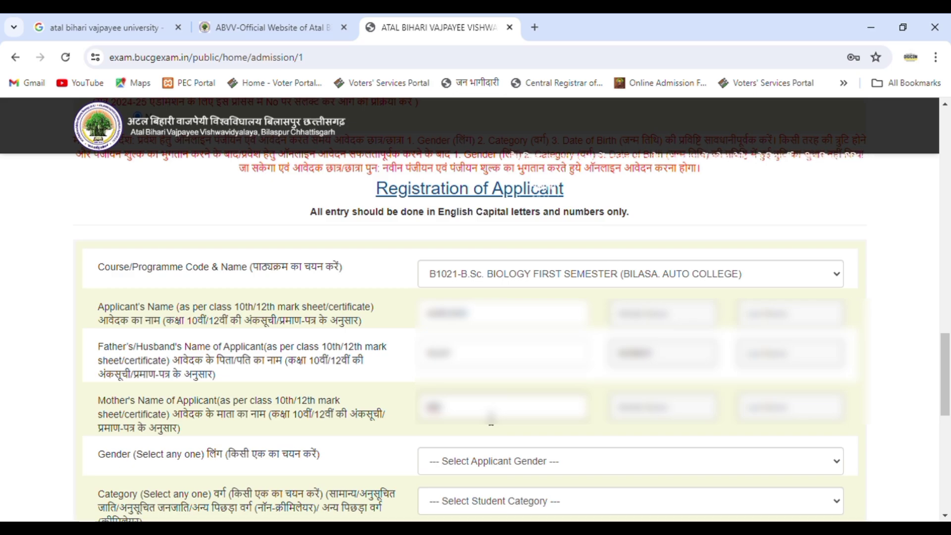
{"action": "type", "text": "A"}
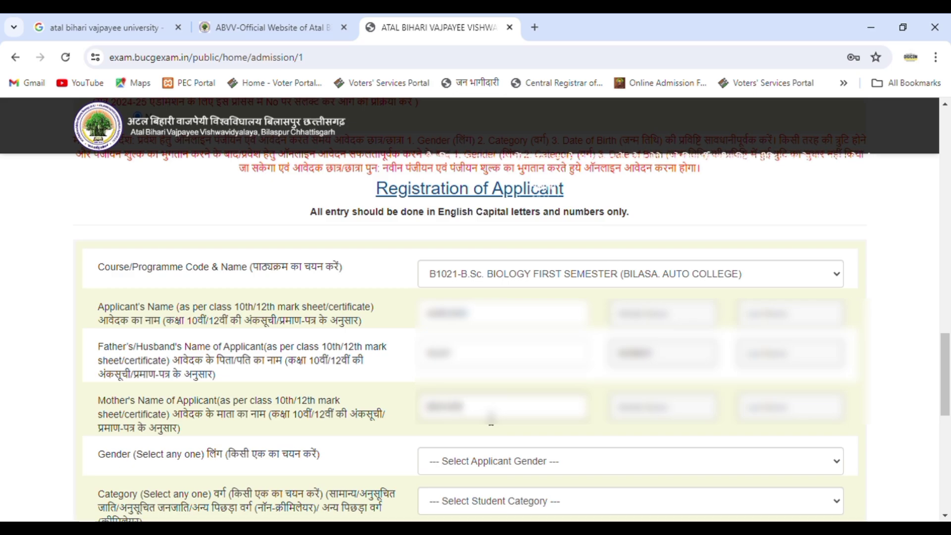
{"action": "type", "text": "AN"}
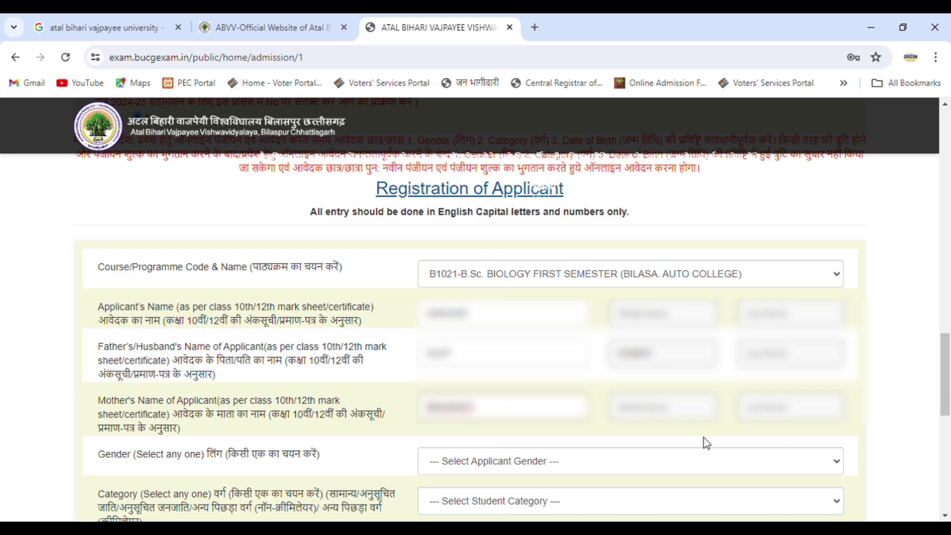
- Set the applicant's gender to Female and category to Schedule Caste (SC)
{"action": "left_click", "coordinate": [608, 463]}
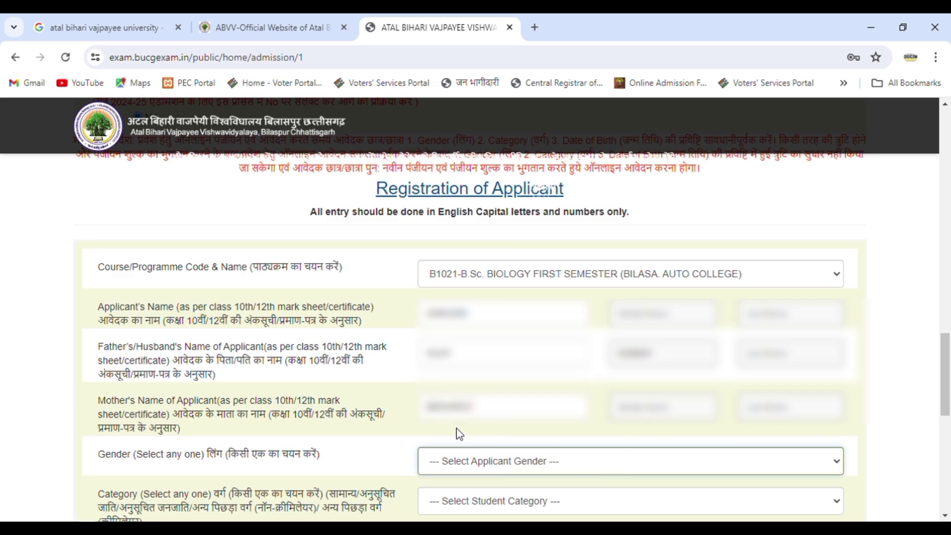
{"action": "left_click", "coordinate": [475, 480]}
{"action": "left_click", "coordinate": [487, 503]}
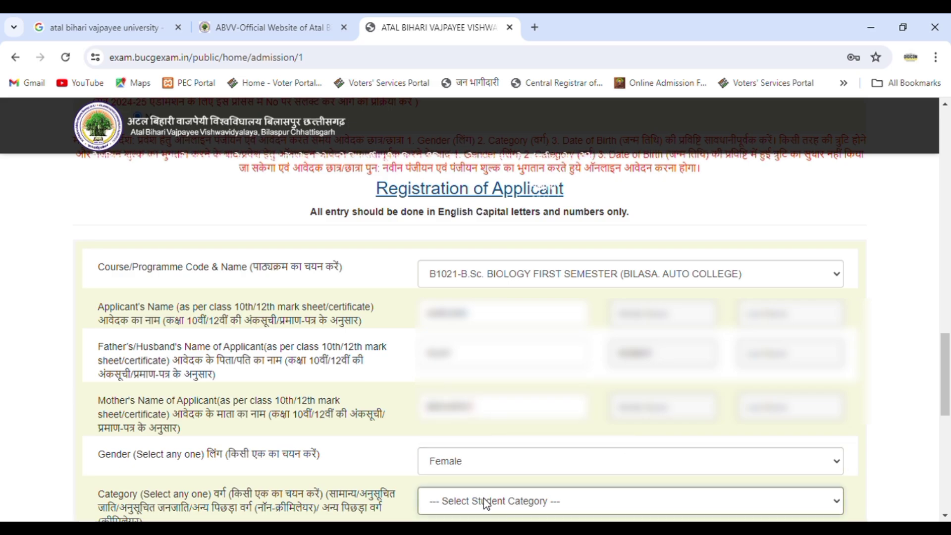
{"action": "key", "text": "s"}
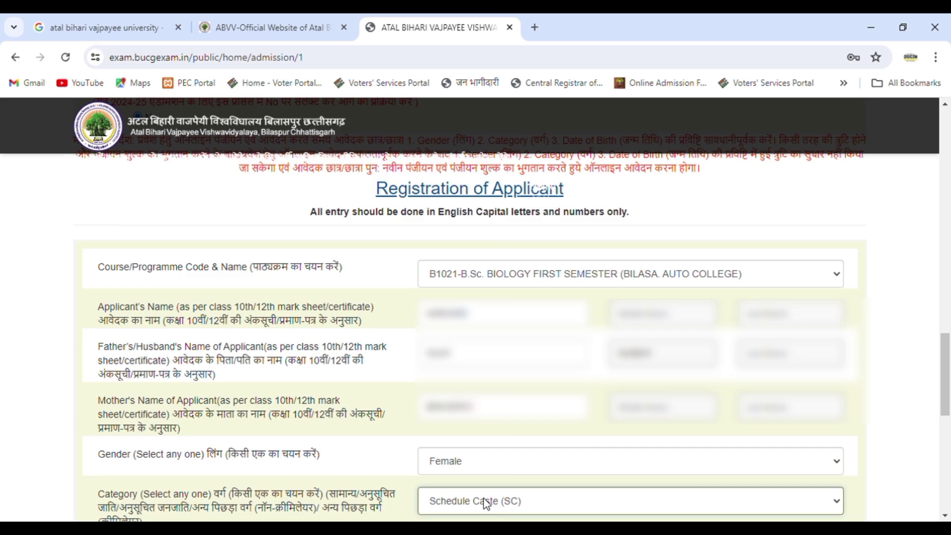
{"action": "scroll", "coordinate": [949, 381], "scroll_direction": "down", "scroll_amount": 5}
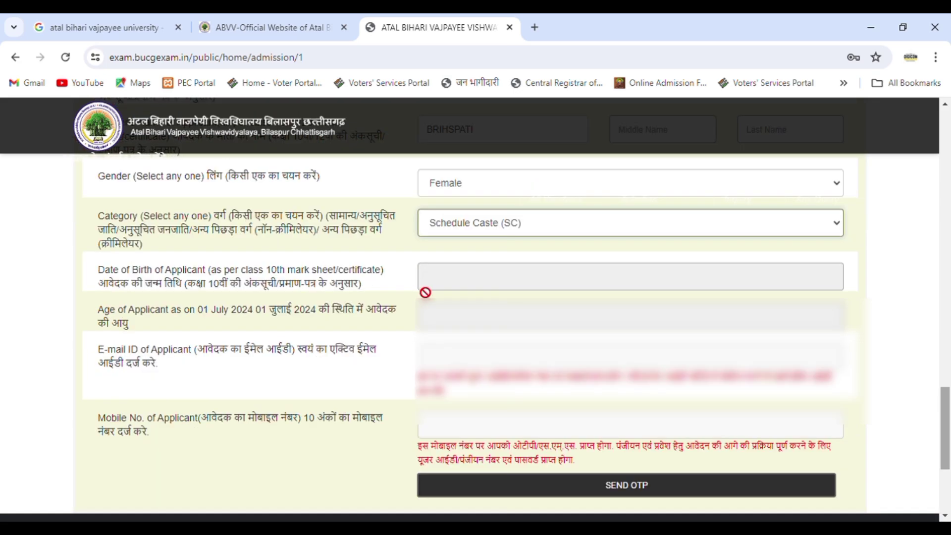
- Pick 21 December 2005 as the date of birth in the calendar
{"action": "left_click", "coordinate": [451, 288]}
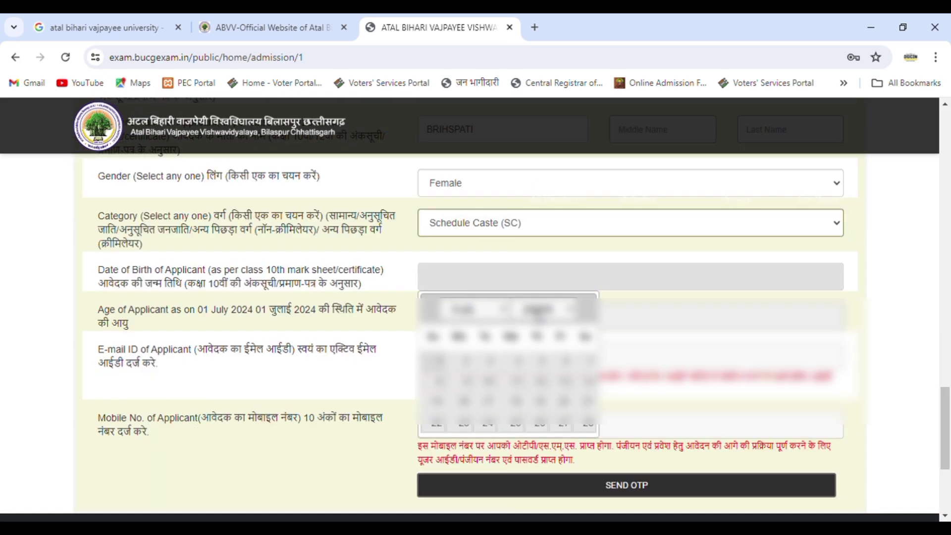
{"action": "left_click", "coordinate": [552, 232]}
{"action": "left_click", "coordinate": [494, 305]}
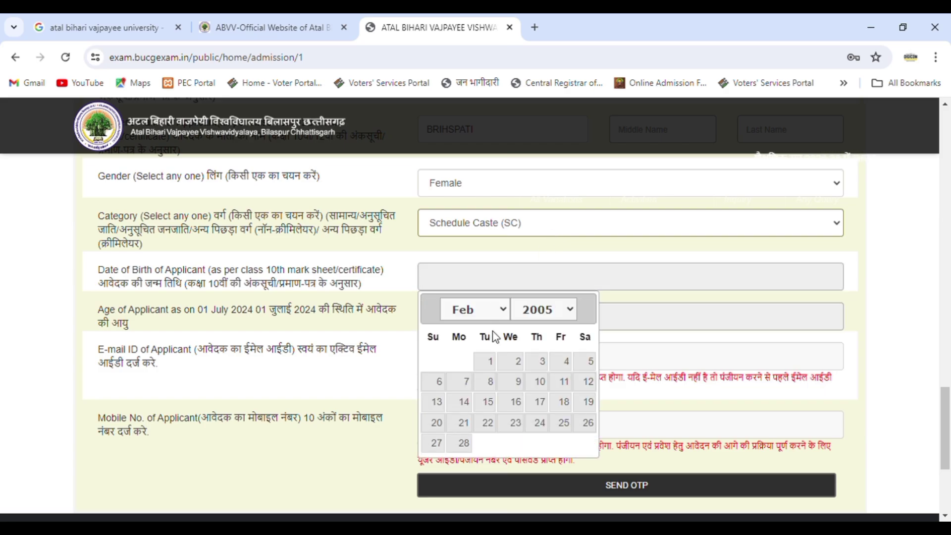
{"action": "left_click", "coordinate": [456, 471]}
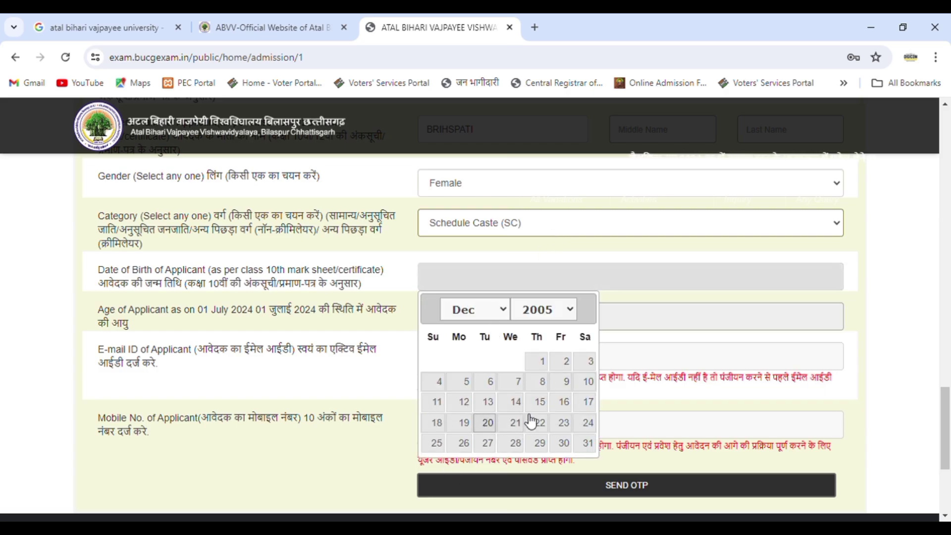
{"action": "left_click", "coordinate": [515, 422]}
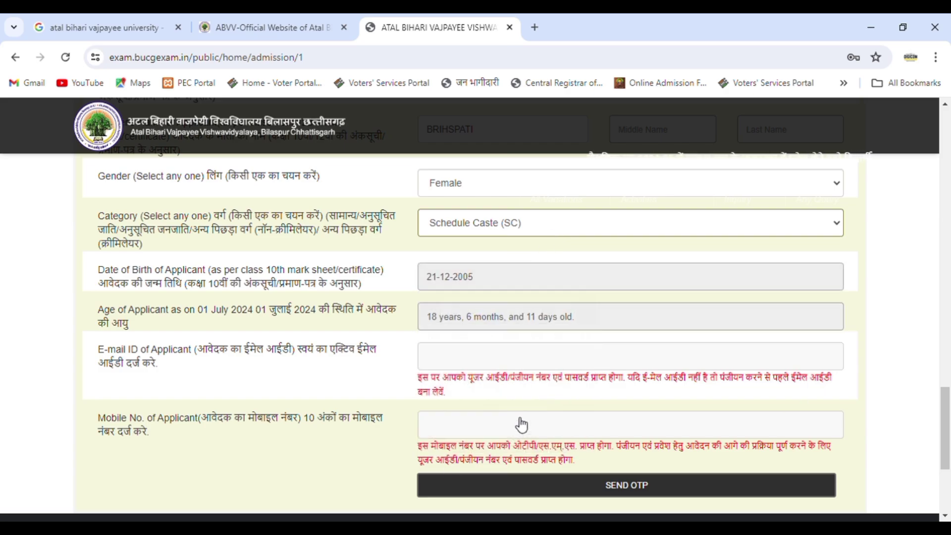
- Fill in the applicant's e-mail address and 10-digit mobile number
{"action": "left_click", "coordinate": [473, 354]}
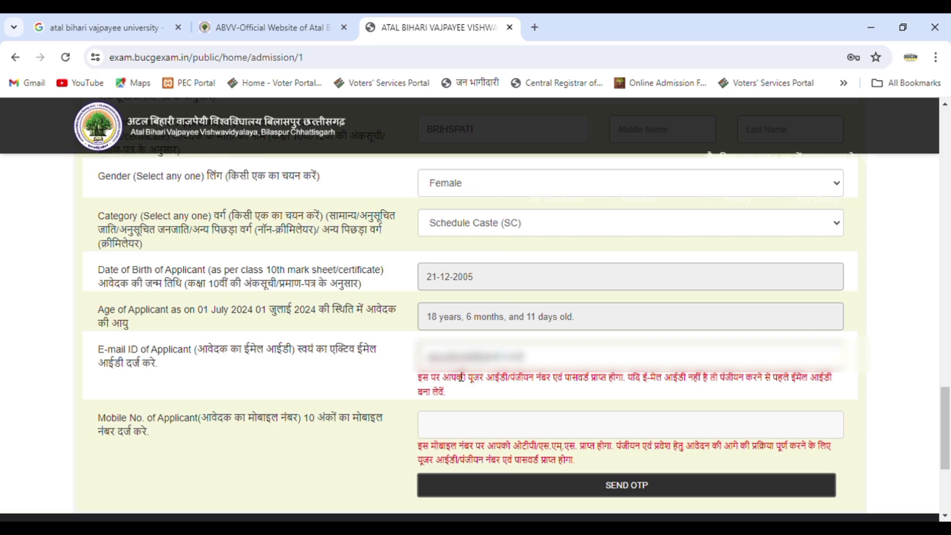
{"action": "key", "text": "Tab"}
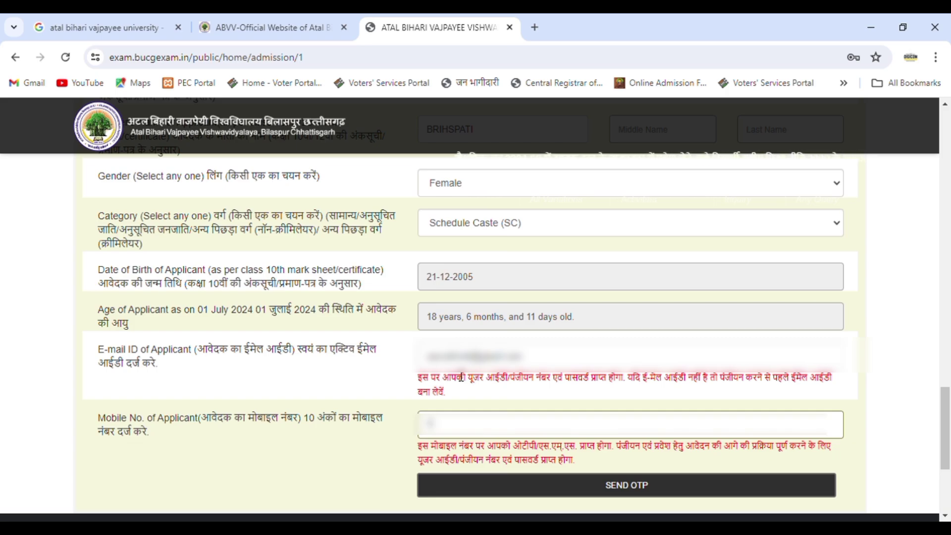
{"action": "type", "text": "9??"}
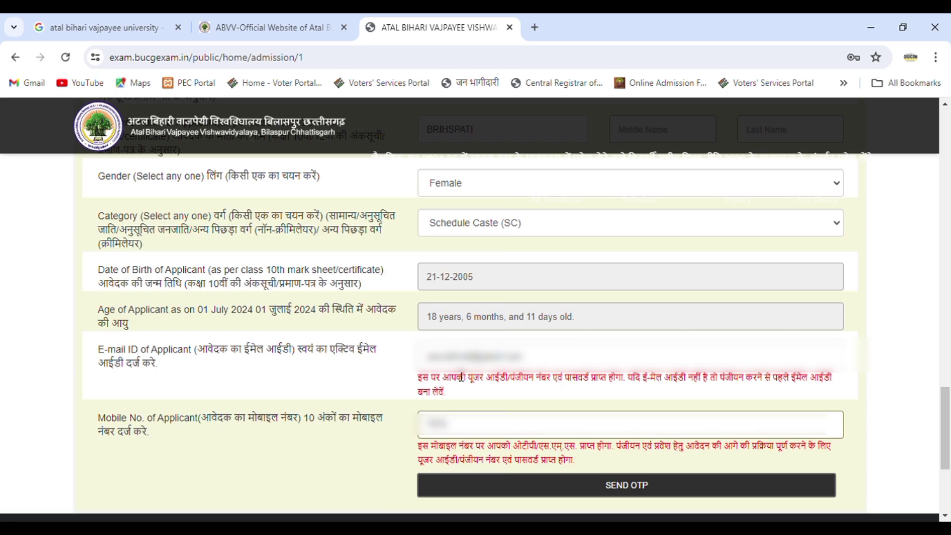
{"action": "type", "text": "??????"}
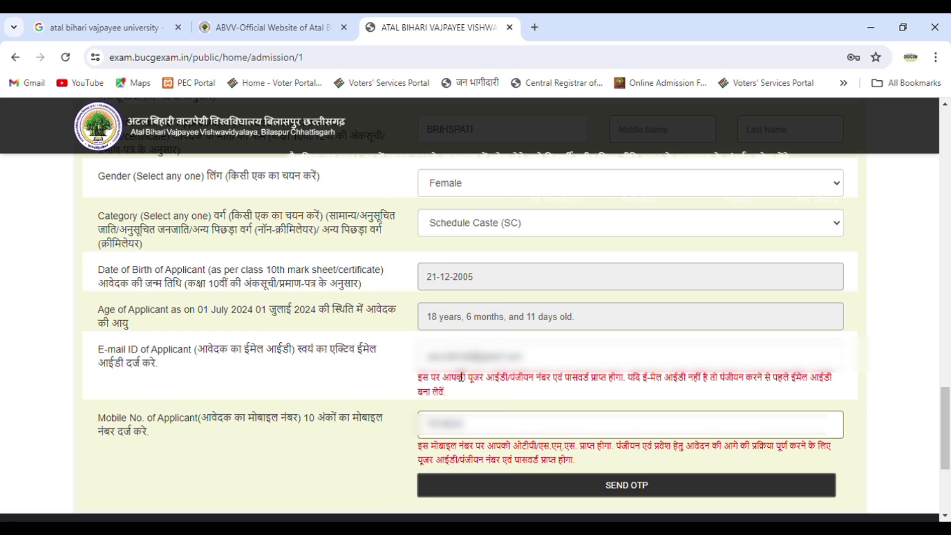
{"action": "type", "text": "??"}
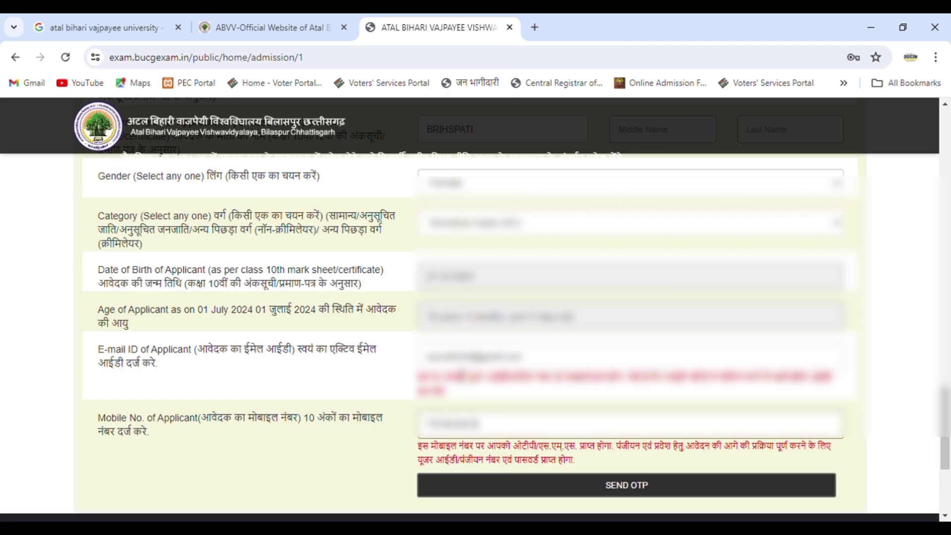
{"action": "scroll", "coordinate": [476, 307], "scroll_direction": "down", "scroll_amount": 2}
- Send an OTP to the mobile number, enter the received code and verify it
{"action": "left_click_drag", "start_coordinate": [945, 423], "coordinate": [944, 420]}
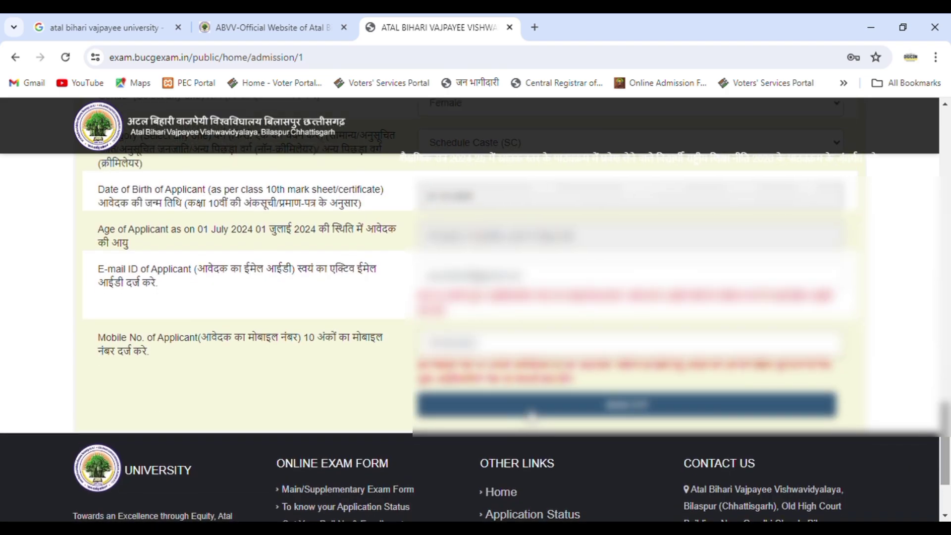
{"action": "left_click", "coordinate": [591, 410]}
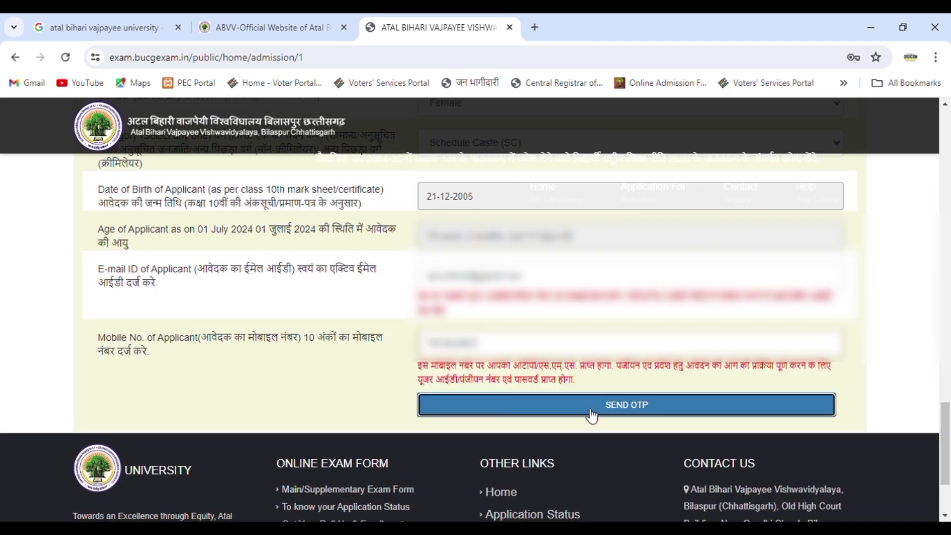
{"action": "left_click", "coordinate": [466, 405]}
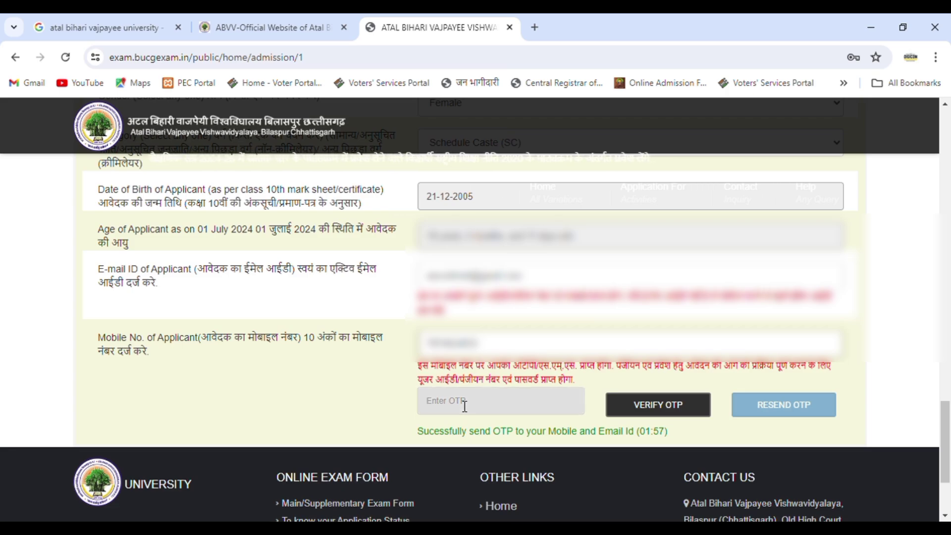
{"action": "left_click", "coordinate": [339, 426]}
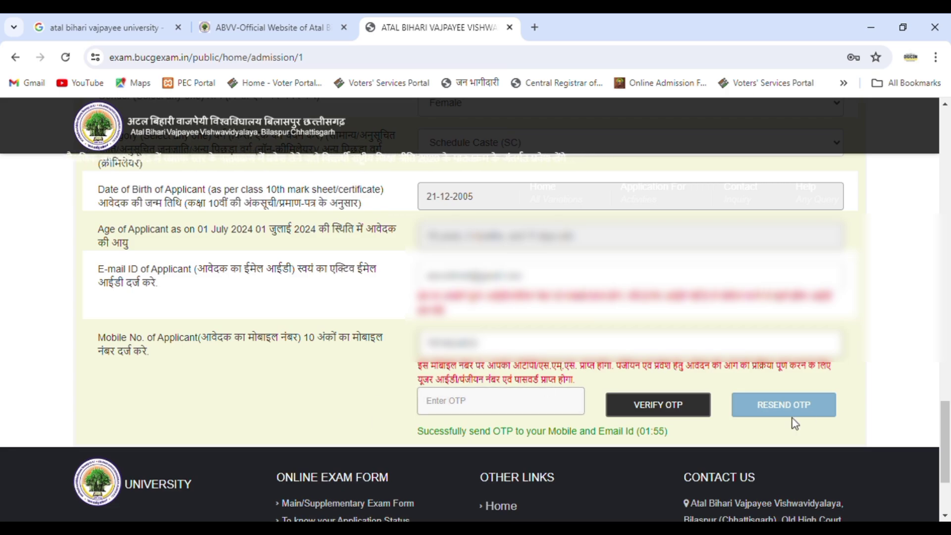
{"action": "left_click", "coordinate": [474, 412]}
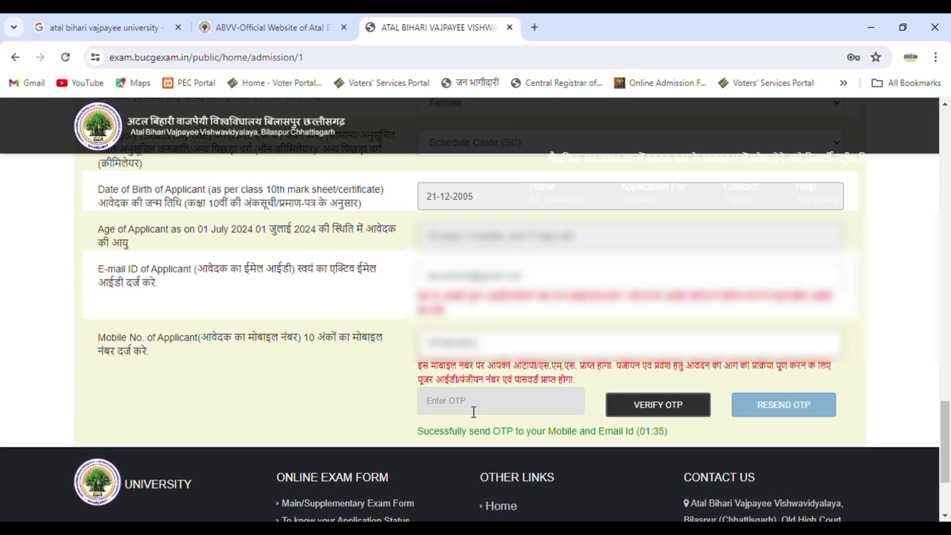
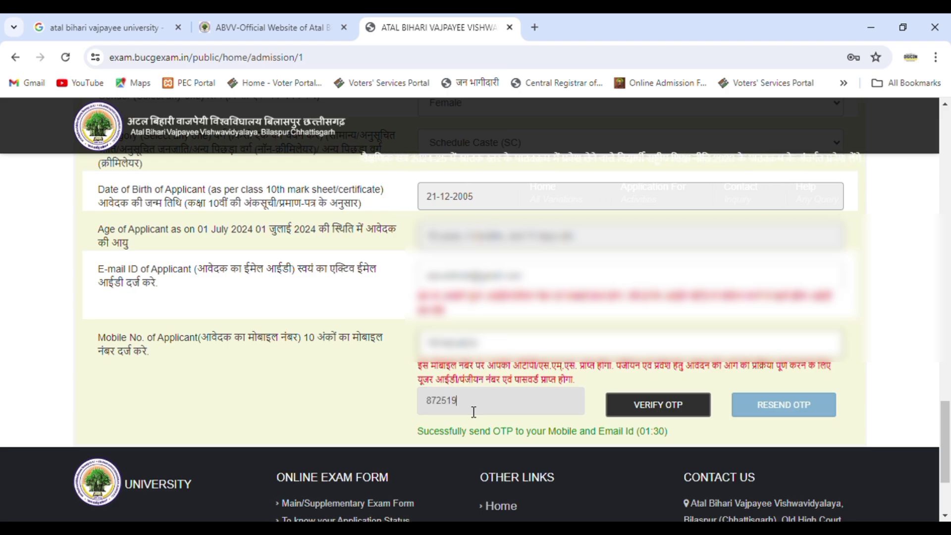
{"action": "left_click", "coordinate": [676, 410]}
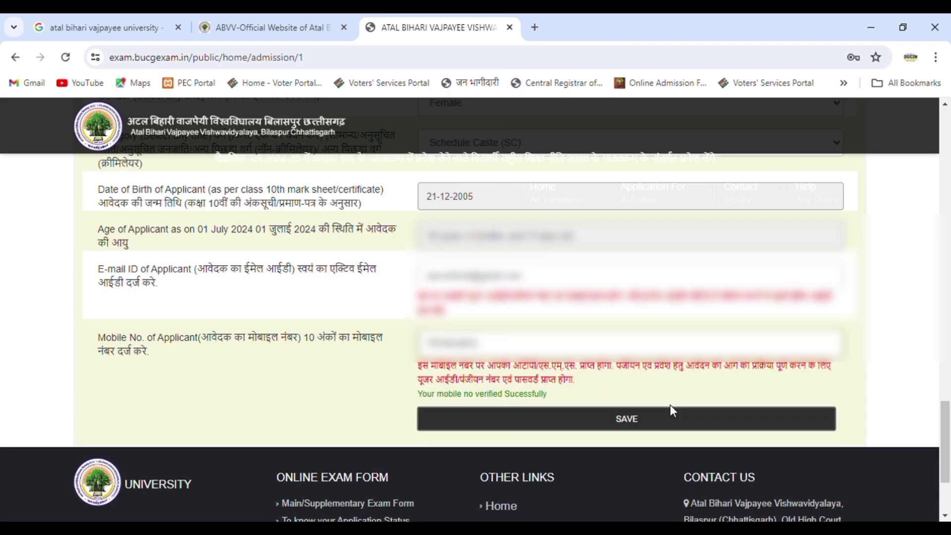
- Save the registration, then enter the issued login ID and start typing the password
{"action": "left_click", "coordinate": [619, 425]}
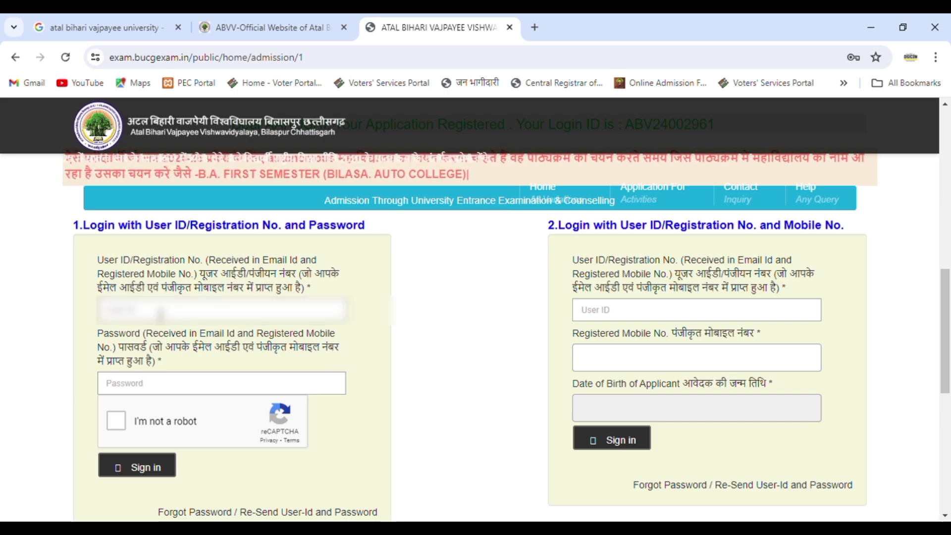
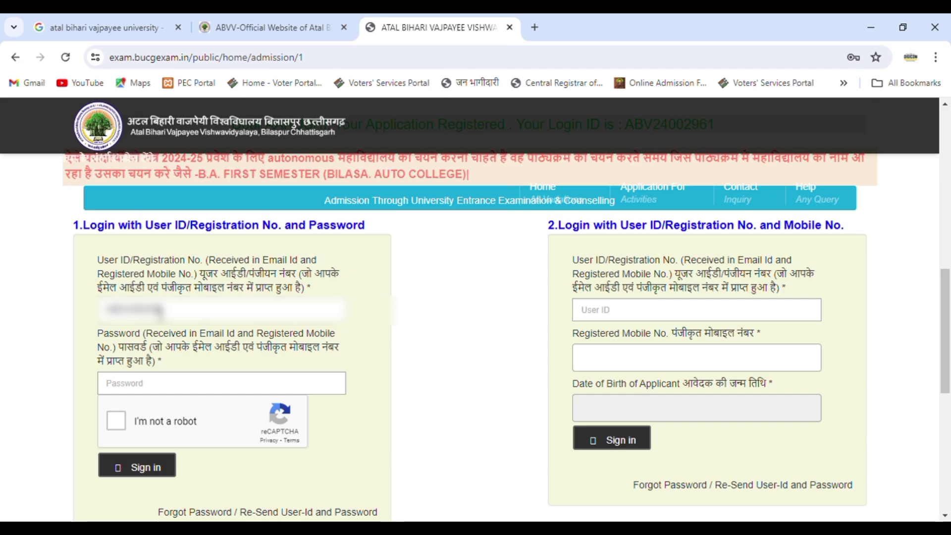
{"action": "left_click", "coordinate": [148, 389]}
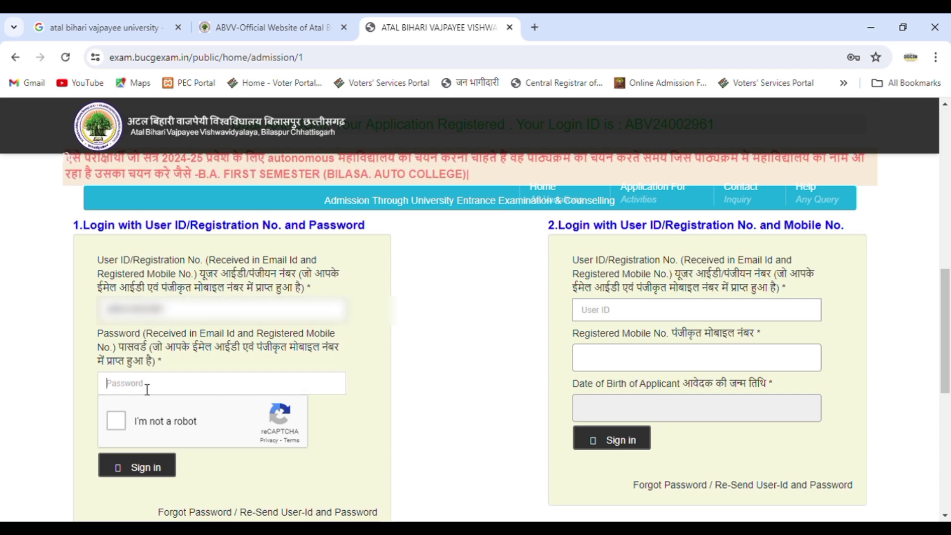
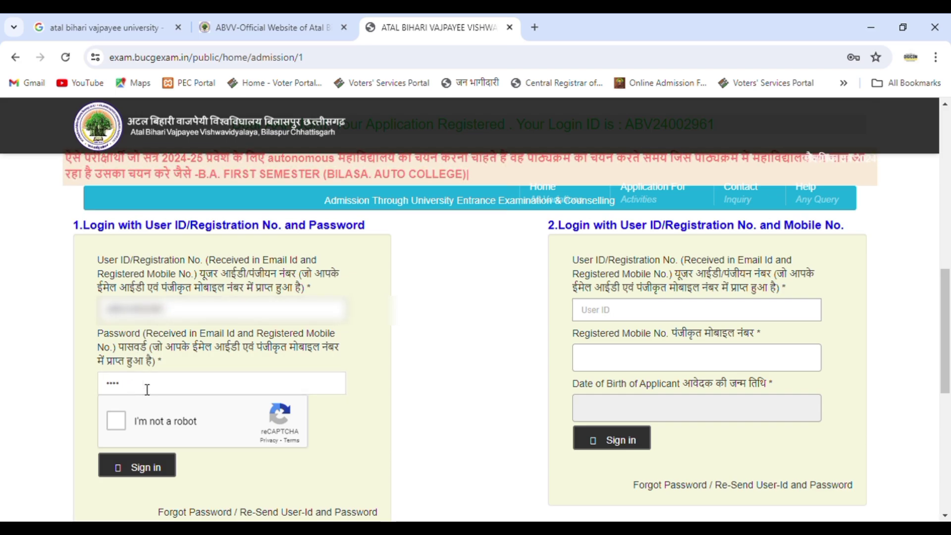
- Pass the reCAPTCHA check, sign in and proceed to pay the Rs 100 registration fee
{"action": "left_click", "coordinate": [118, 427]}
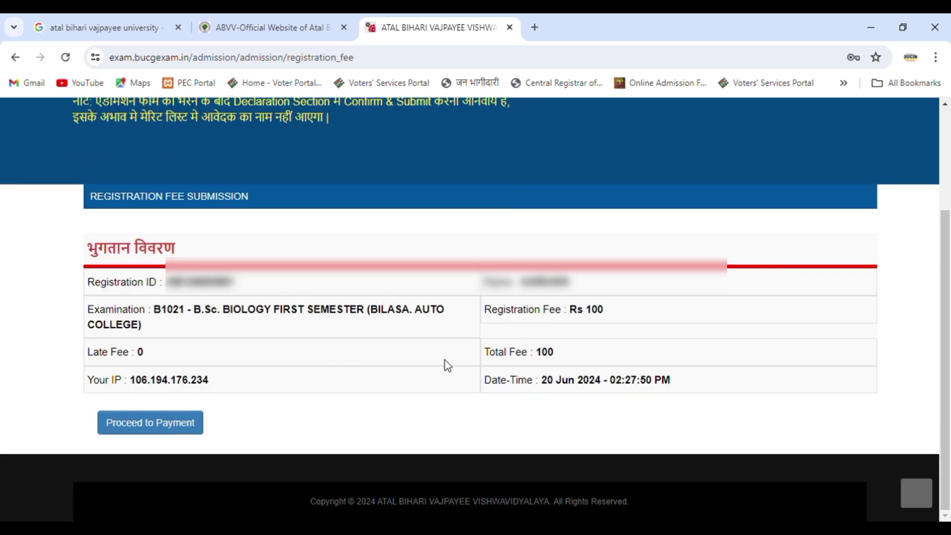
{"action": "left_click", "coordinate": [175, 421]}
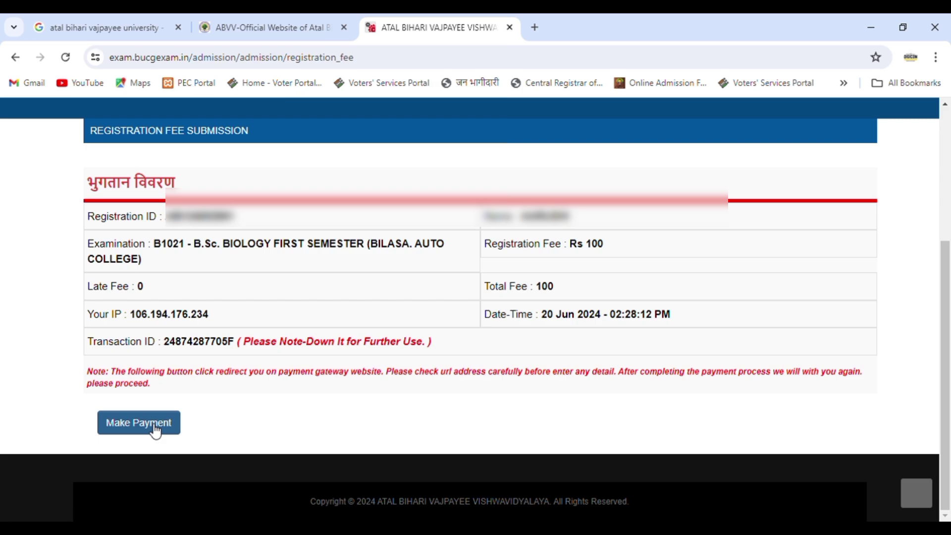
- Pay the Rs 100 fee on ICICI eazypay using UPI with the QR Code option
{"action": "left_click", "coordinate": [155, 432]}
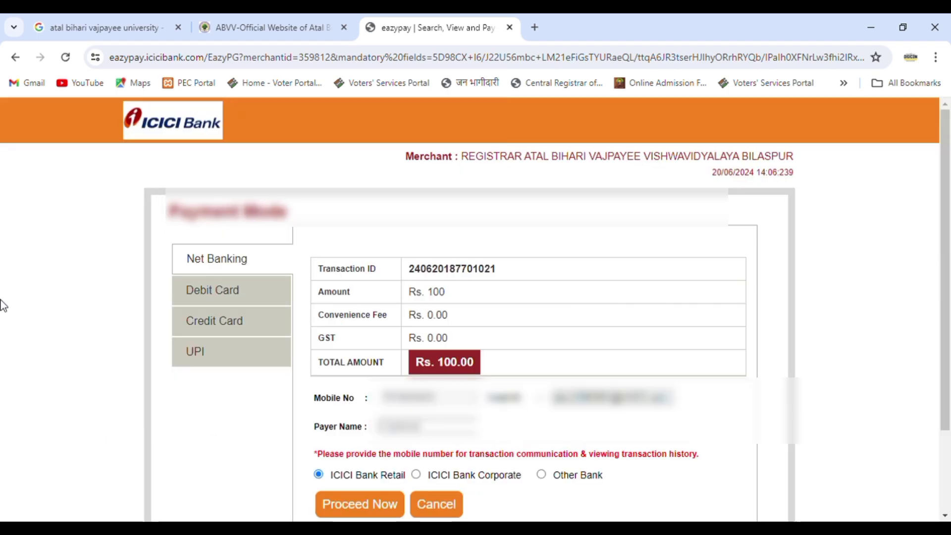
{"action": "left_click", "coordinate": [226, 349]}
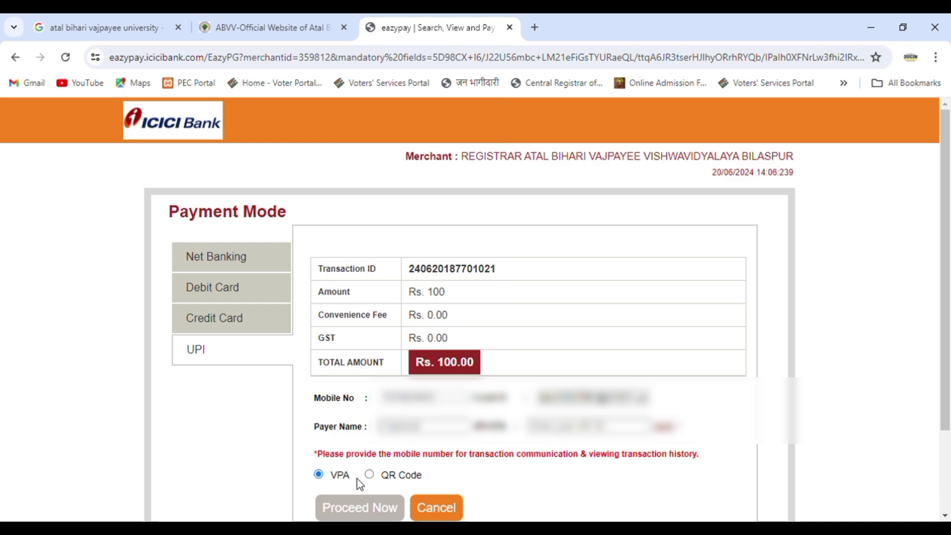
{"action": "left_click", "coordinate": [369, 476]}
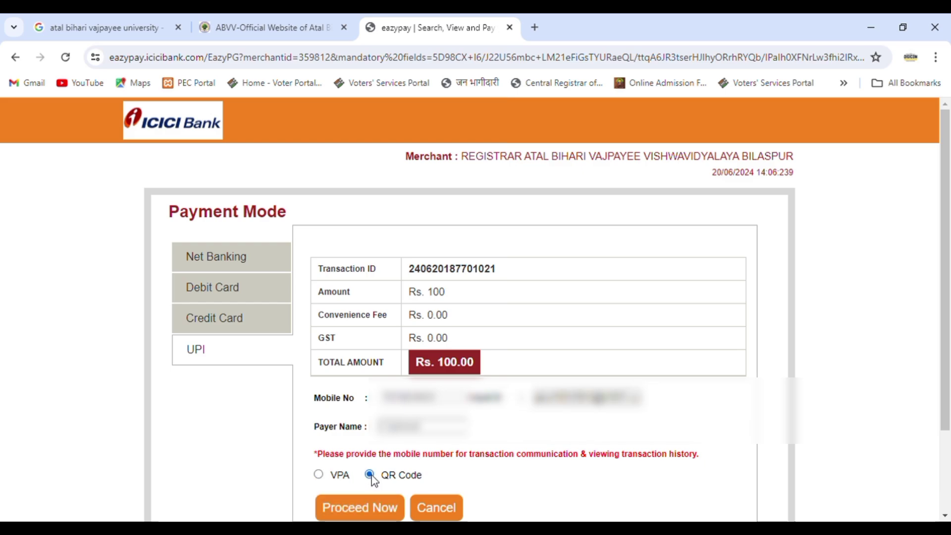
{"action": "left_click", "coordinate": [364, 515]}
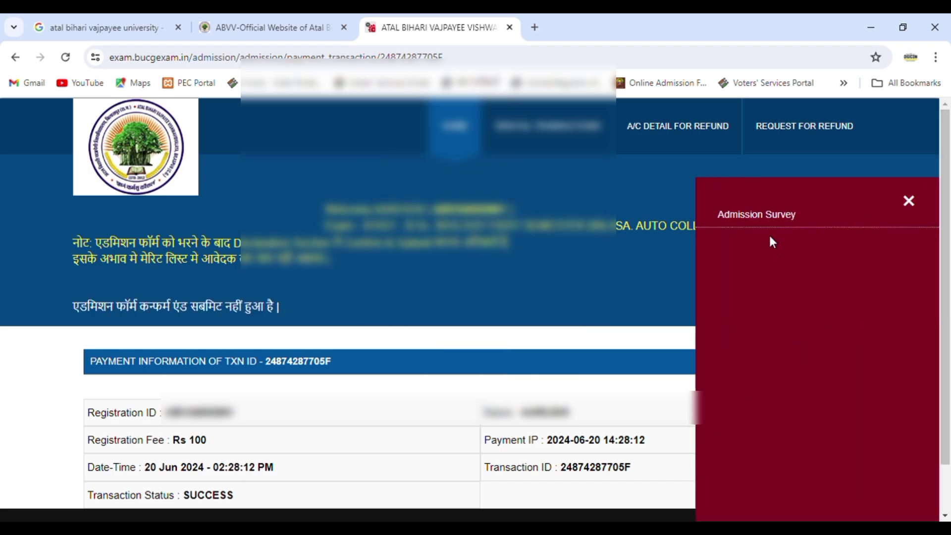
- Answer the five survey questions: technology awareness No, future online exams No, internet Yes, covid exam No, computer knowledge Yes
{"action": "left_click", "coordinate": [764, 218]}
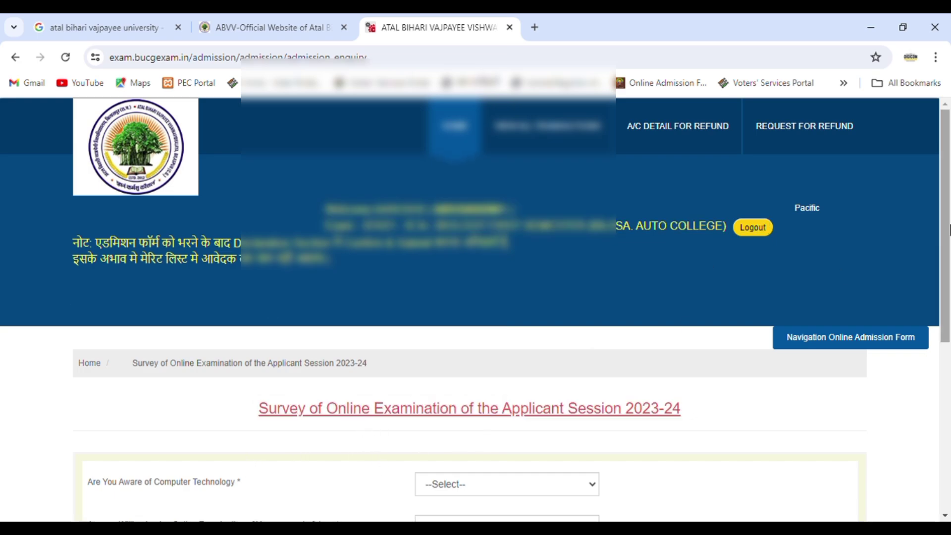
{"action": "left_click_drag", "start_coordinate": [950, 224], "coordinate": [950, 359]}
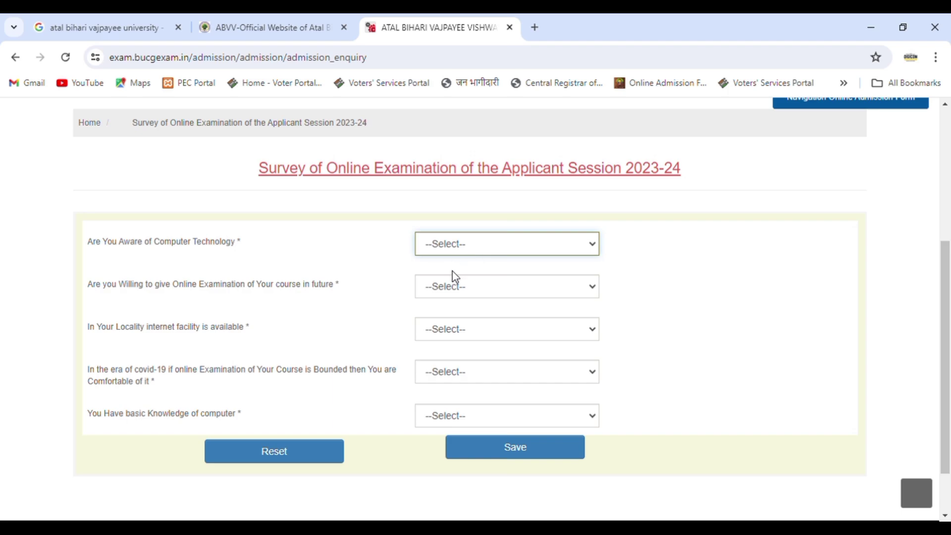
{"action": "key", "text": "n"}
{"action": "key", "text": "Tab"}
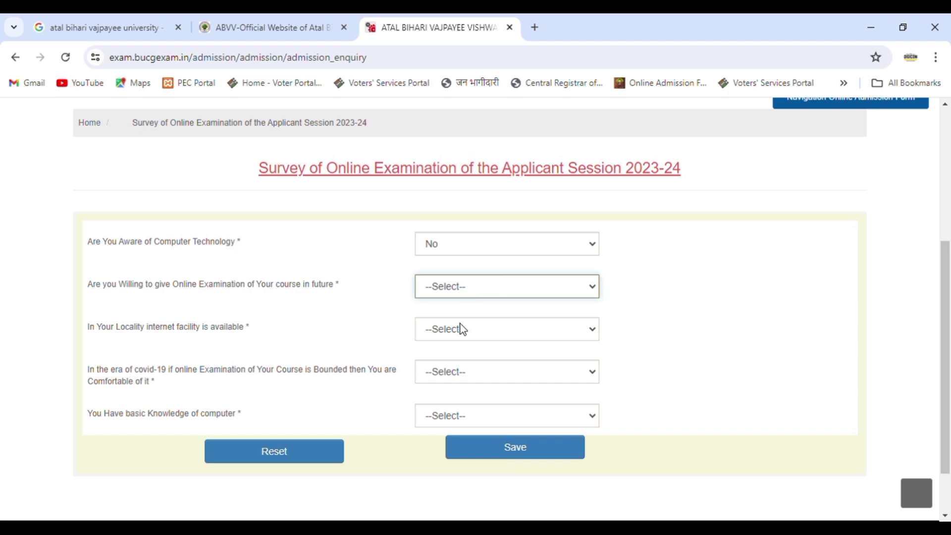
{"action": "key", "text": "n"}
{"action": "key", "text": "Tab"}
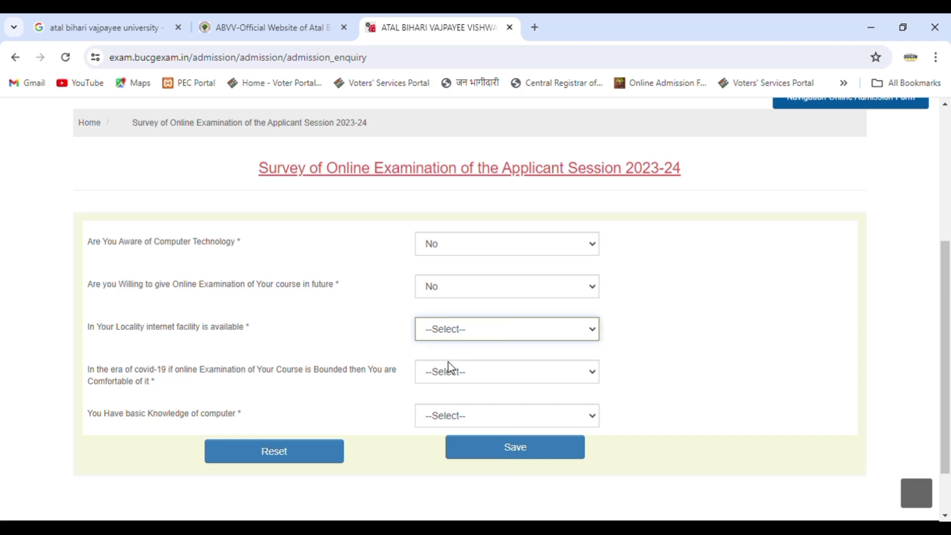
{"action": "key", "text": "y"}
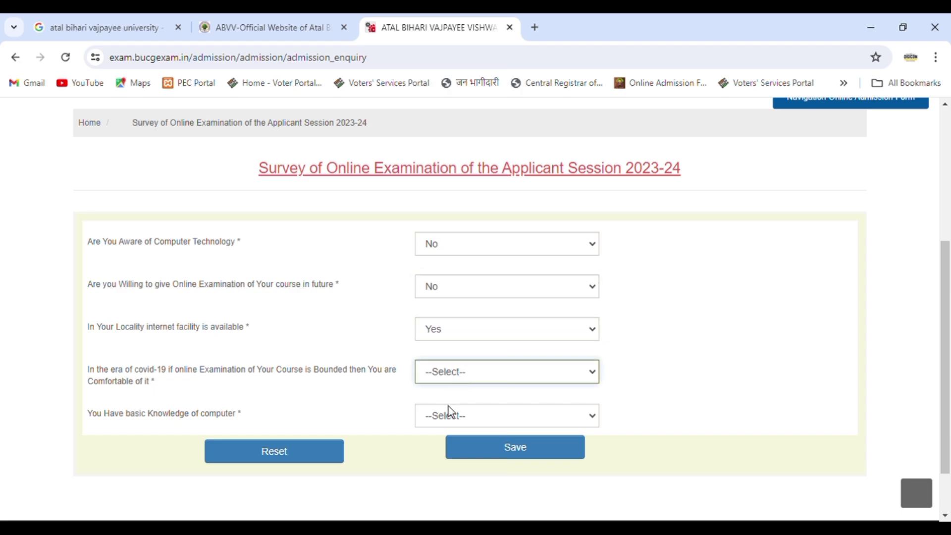
{"action": "key", "text": "n"}
{"action": "key", "text": "Tab"}
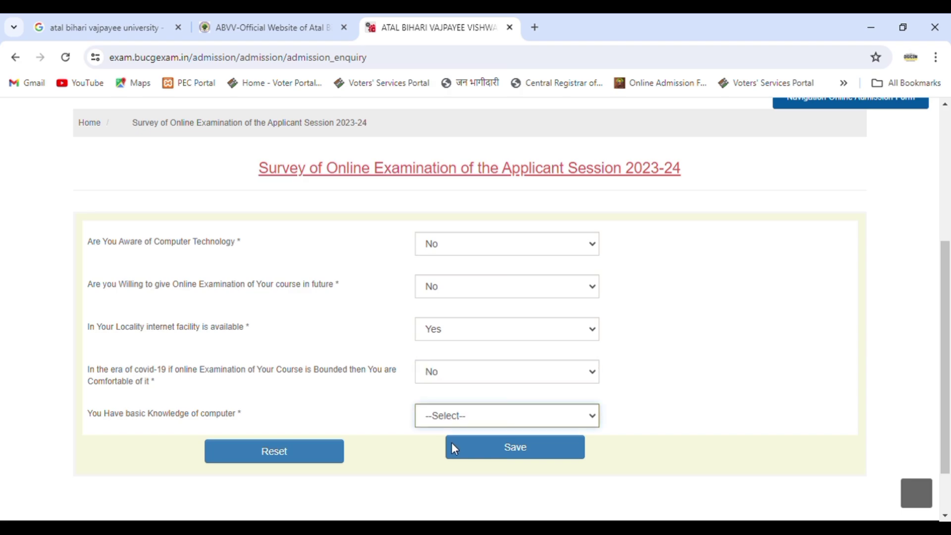
{"action": "key", "text": "y"}
- Save the survey answers, then enter caste SCHEDULE CASTE and religion Hindu
{"action": "left_click", "coordinate": [529, 451]}
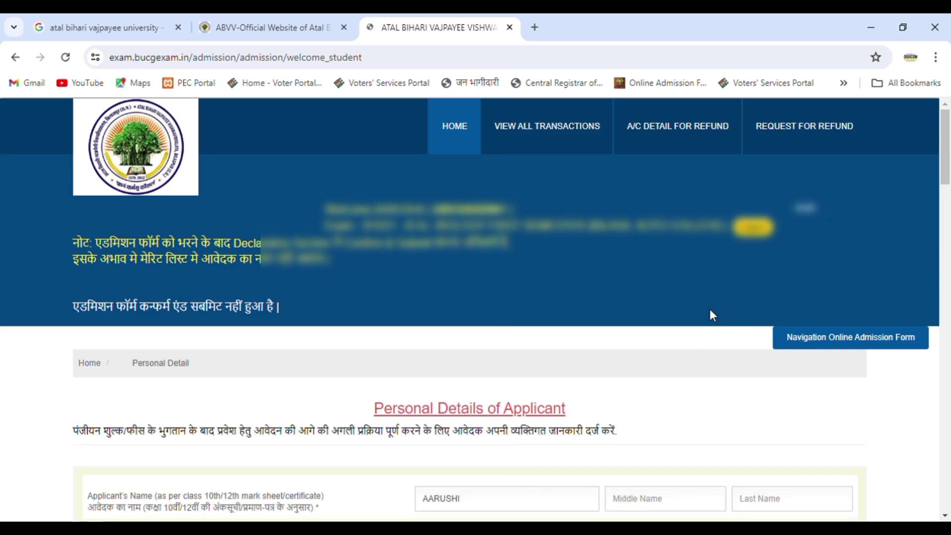
{"action": "left_click_drag", "start_coordinate": [948, 163], "coordinate": [947, 281]}
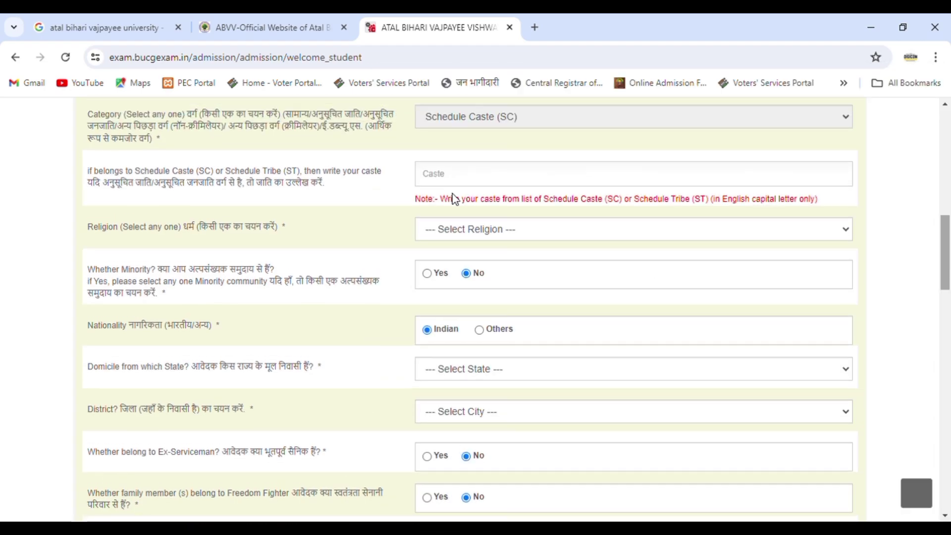
{"action": "left_click", "coordinate": [491, 175]}
{"action": "type", "text": "S"}
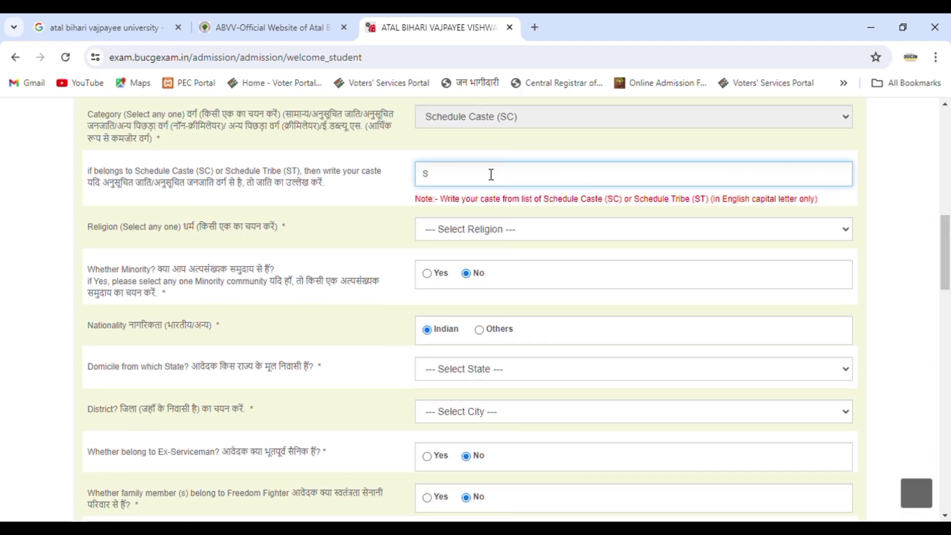
{"action": "type", "text": "CHEDULE CASTE"}
{"action": "left_click", "coordinate": [488, 235]}
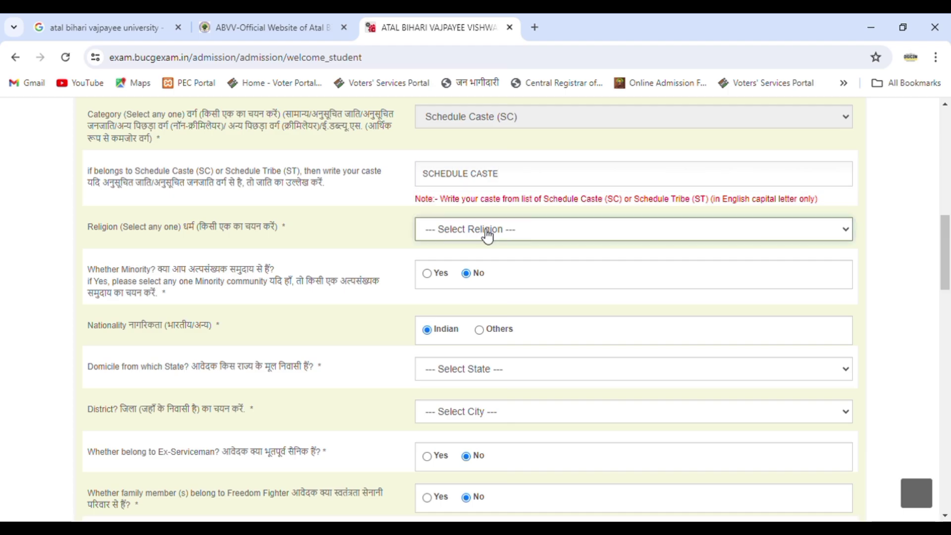
{"action": "left_click", "coordinate": [473, 265]}
- Set the domicile state to Chhattisgarh and the district to Mungeli
{"action": "left_click", "coordinate": [474, 379]}
{"action": "left_click", "coordinate": [473, 379]}
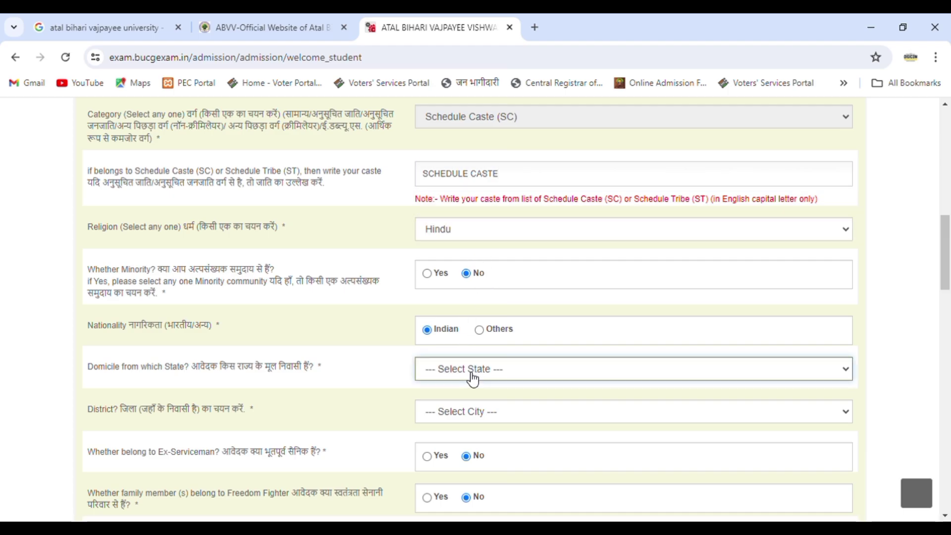
{"action": "key", "text": "Down"}
{"action": "key", "text": "Down"}
{"action": "key", "text": "Down"}
{"action": "key", "text": "Down"}
{"action": "key", "text": "Down"}
{"action": "key", "text": "Down"}
{"action": "left_click", "coordinate": [481, 414]}
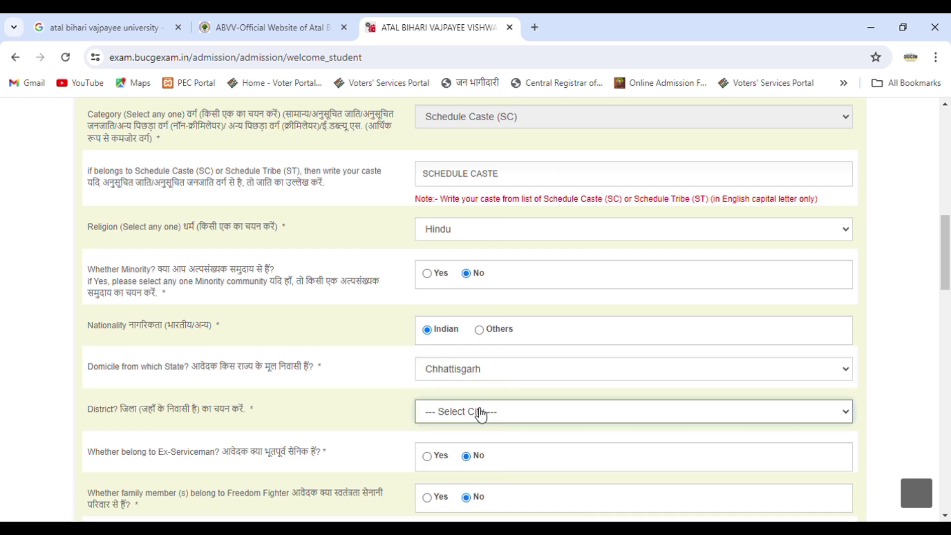
{"action": "key", "text": "Down"}
{"action": "key", "text": "Down"}
{"action": "key", "text": "Down"}
{"action": "key", "text": "Down"}
{"action": "key", "text": "Down"}
{"action": "key", "text": "Down"}
{"action": "key", "text": "Down"}
{"action": "key", "text": "Down"}
{"action": "key", "text": "Down"}
{"action": "key", "text": "Down"}
{"action": "key", "text": "Down"}
{"action": "key", "text": "Down"}
{"action": "key", "text": "Down"}
{"action": "key", "text": "Down"}
{"action": "key", "text": "Down"}
{"action": "key", "text": "Down"}
{"action": "key", "text": "Down"}
{"action": "key", "text": "Down"}
{"action": "key", "text": "Down"}
{"action": "key", "text": "Down"}
{"action": "scroll", "coordinate": [950, 325], "scroll_direction": "down", "scroll_amount": 6}
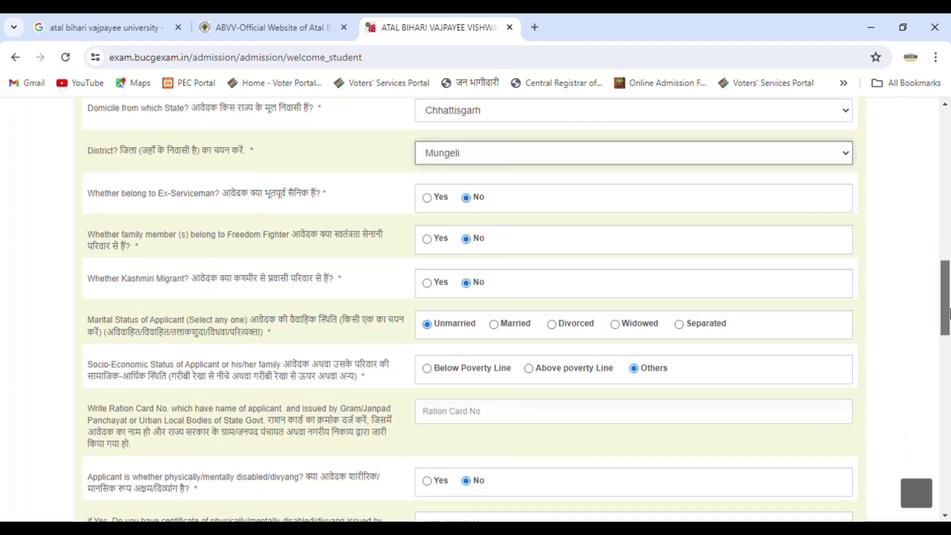
{"action": "scroll", "coordinate": [948, 330], "scroll_direction": "down", "scroll_amount": 1}
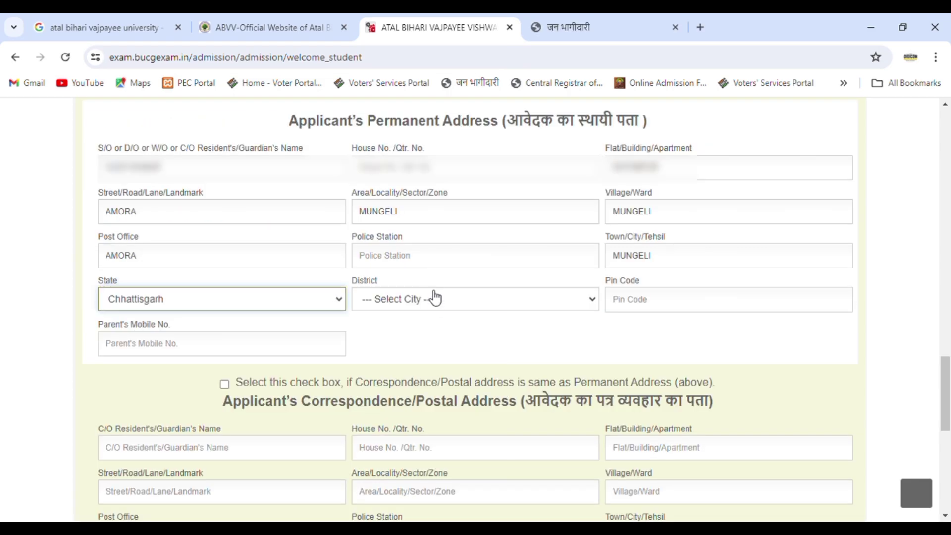
{"action": "scroll", "coordinate": [464, 218], "scroll_direction": "down", "scroll_amount": 7}
- Set the permanent address district to Mungeli and pin code 495330, and make the postal address the same
{"action": "left_click", "coordinate": [435, 307]}
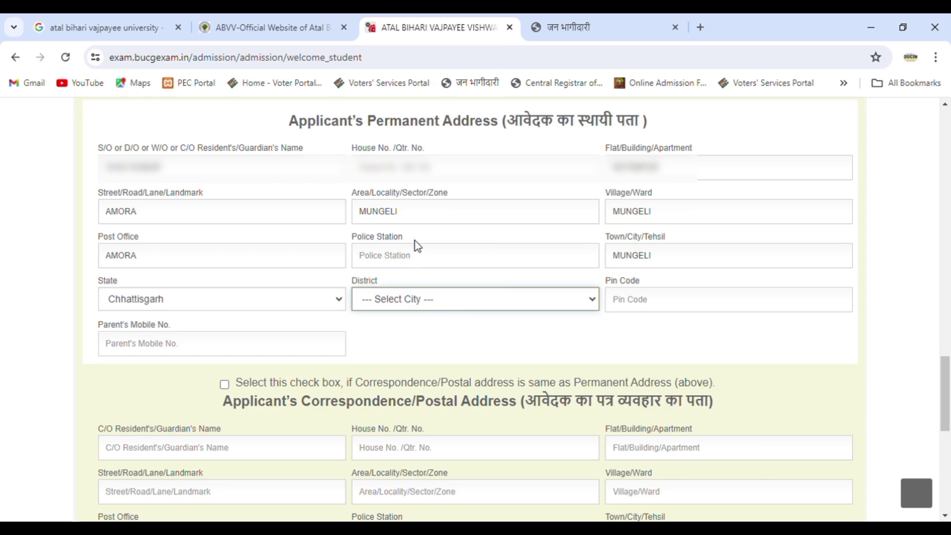
{"action": "left_click", "coordinate": [402, 253]}
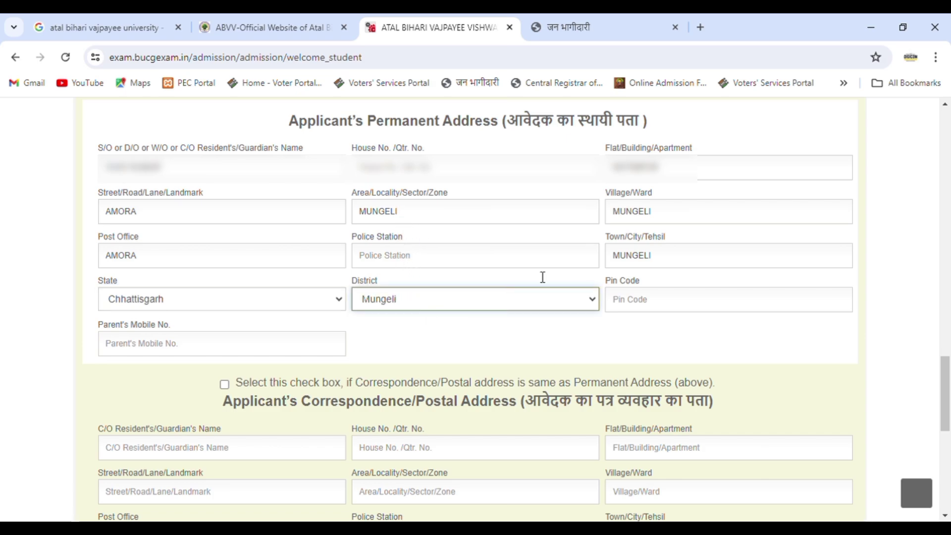
{"action": "left_click", "coordinate": [691, 300]}
{"action": "type", "text": "495330"}
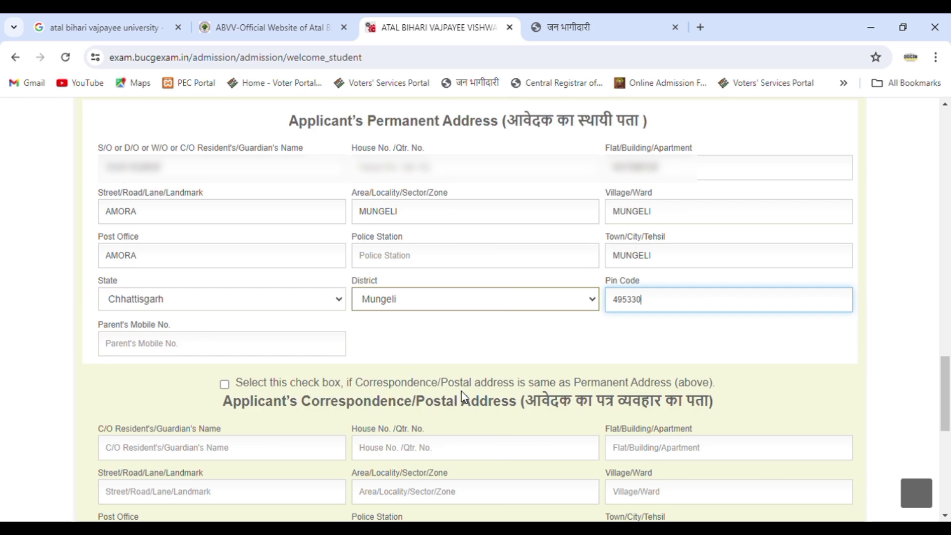
{"action": "left_click", "coordinate": [225, 384]}
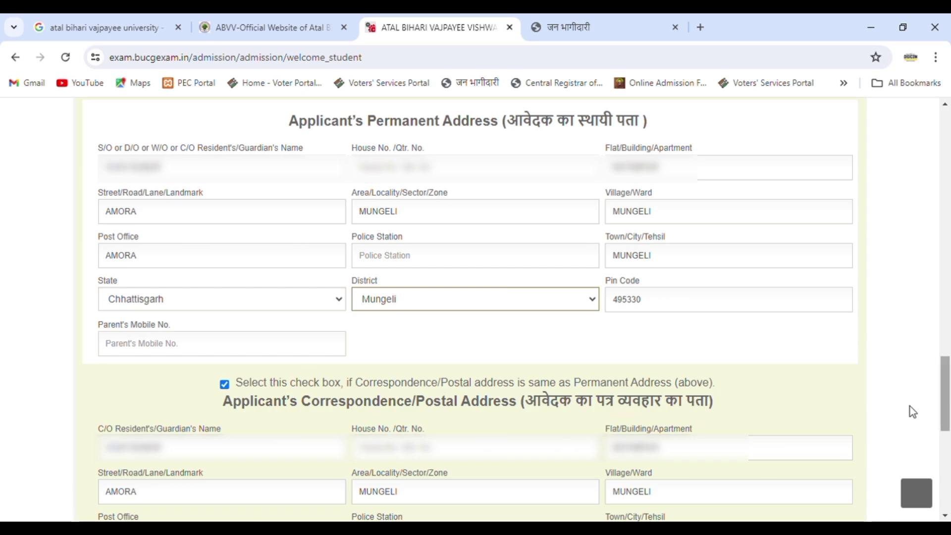
{"action": "left_click_drag", "start_coordinate": [946, 394], "coordinate": [949, 492]}
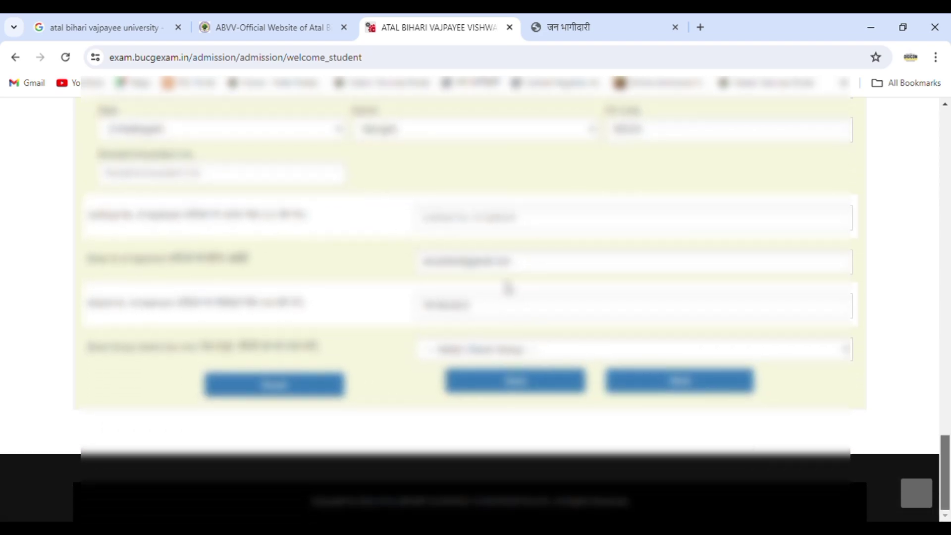
- Enter the applicant's Aadhaar number, choose blood group O+, and save the personal details
{"action": "left_click", "coordinate": [490, 231]}
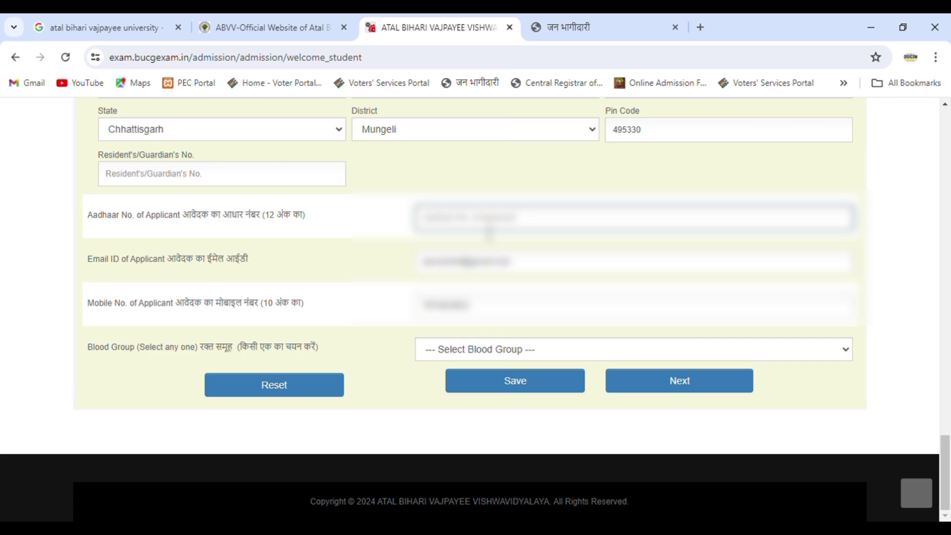
{"action": "type", "text": "*********"}
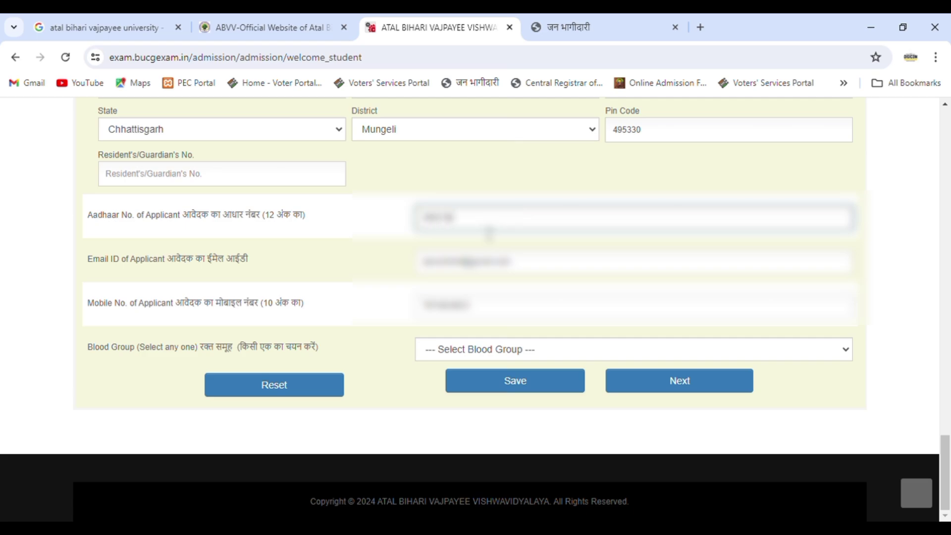
{"action": "type", "text": "***"}
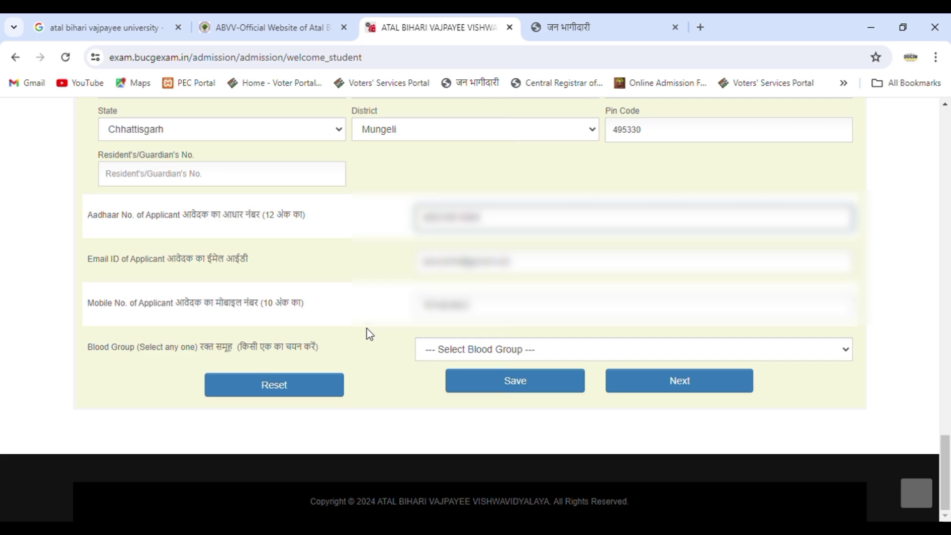
{"action": "left_click", "coordinate": [480, 354]}
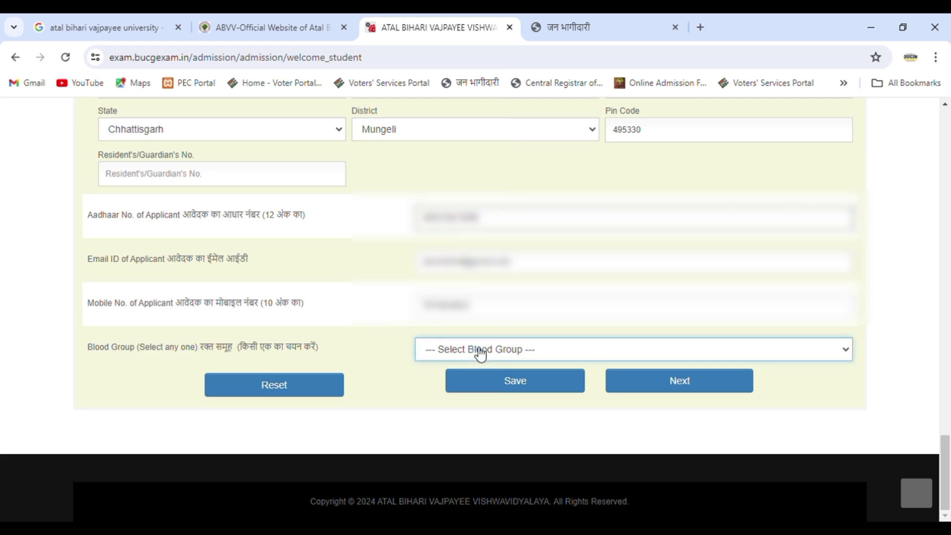
{"action": "left_click", "coordinate": [450, 450]}
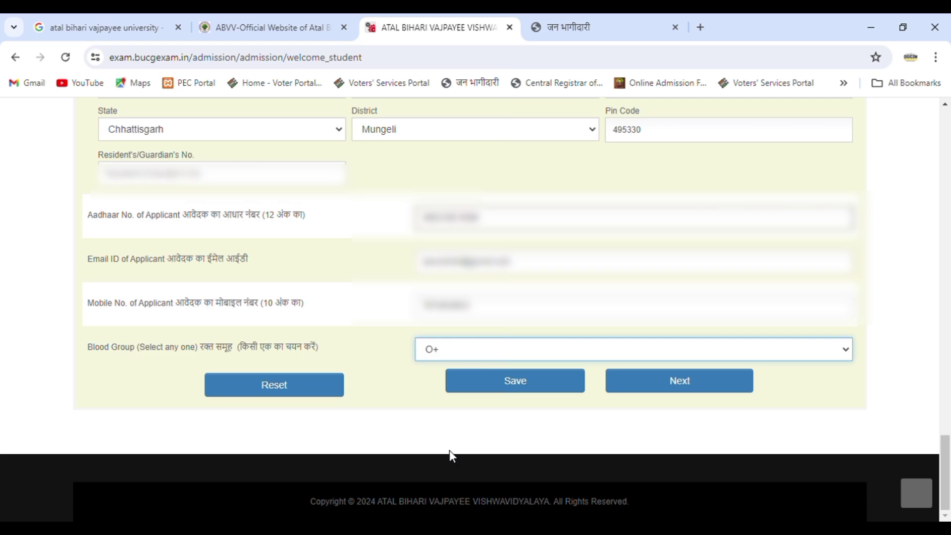
{"action": "left_click", "coordinate": [532, 391]}
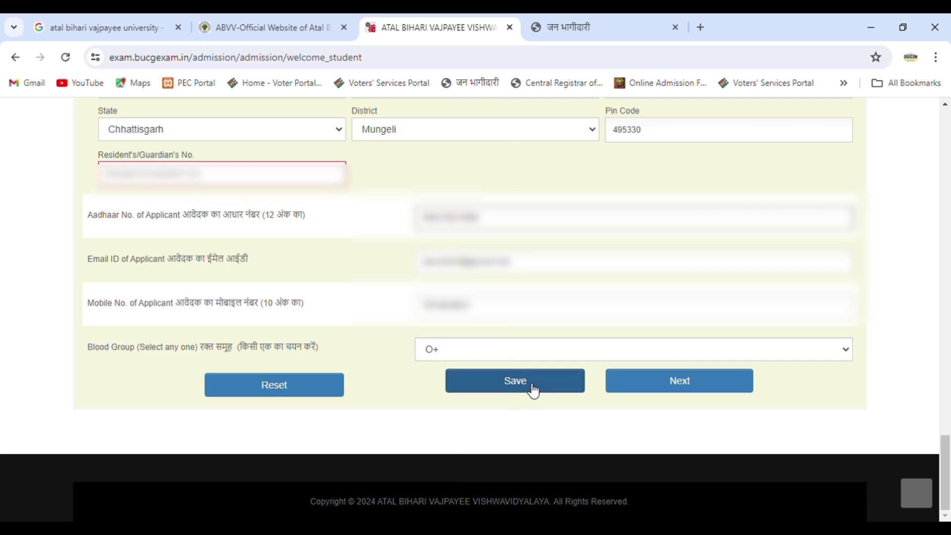
{"action": "left_click", "coordinate": [496, 391]}
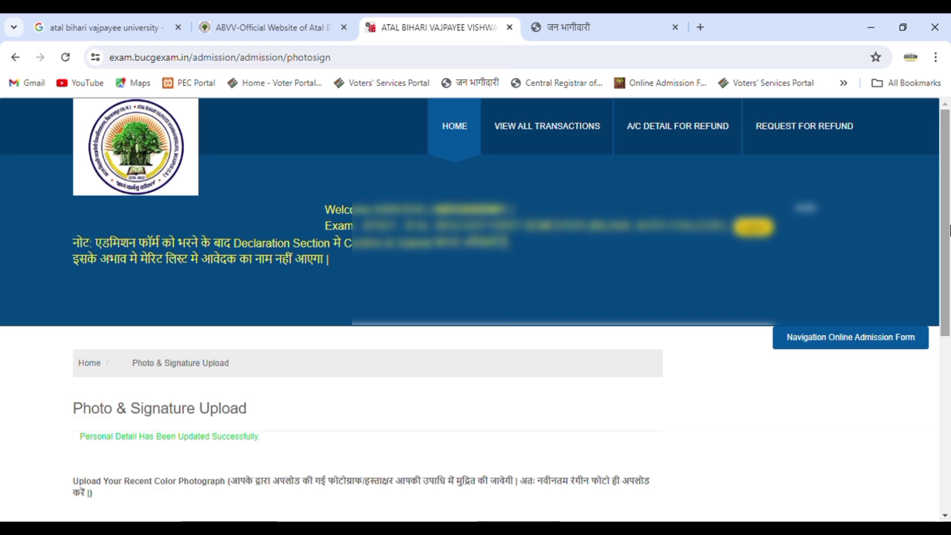
- Scroll down the Photo & Signature Upload page to review the upload requirements
{"action": "left_click_drag", "start_coordinate": [949, 229], "coordinate": [949, 346]}
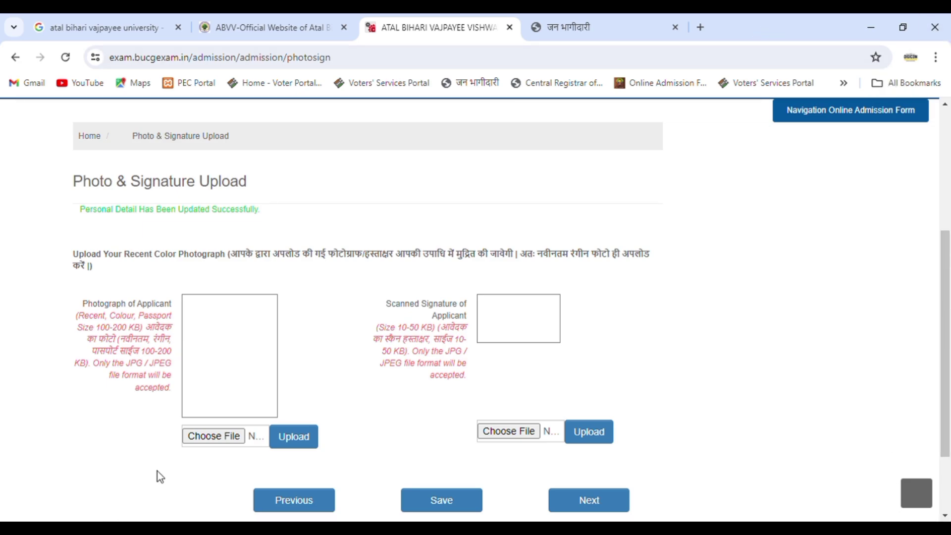
- Choose the applicant's photograph file and upload it under Photograph of Applicant
{"action": "left_click", "coordinate": [206, 444]}
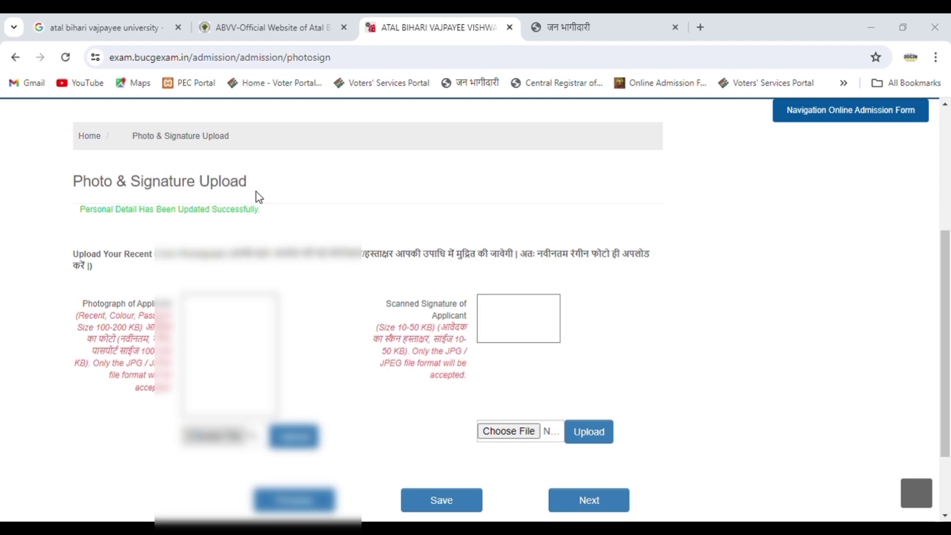
{"action": "left_click", "coordinate": [304, 443]}
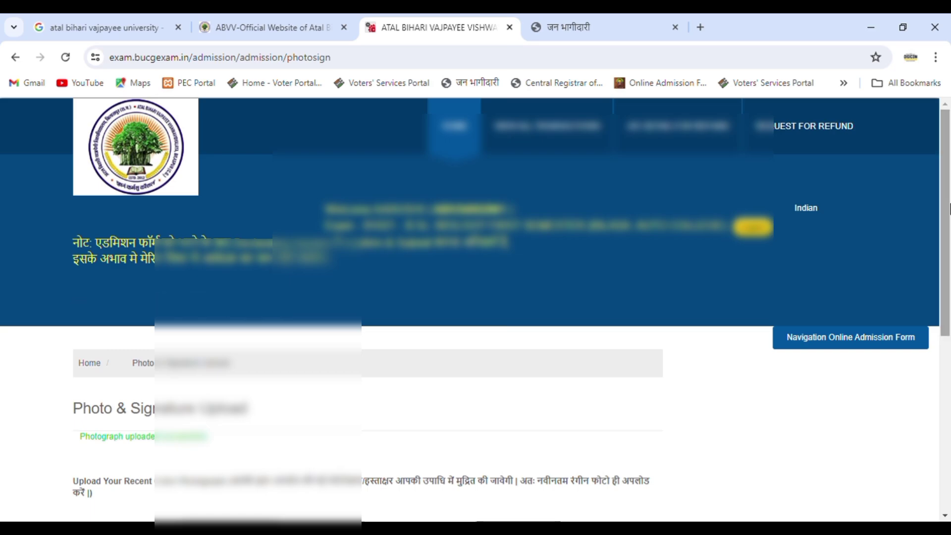
{"action": "left_click_drag", "start_coordinate": [950, 208], "coordinate": [949, 339]}
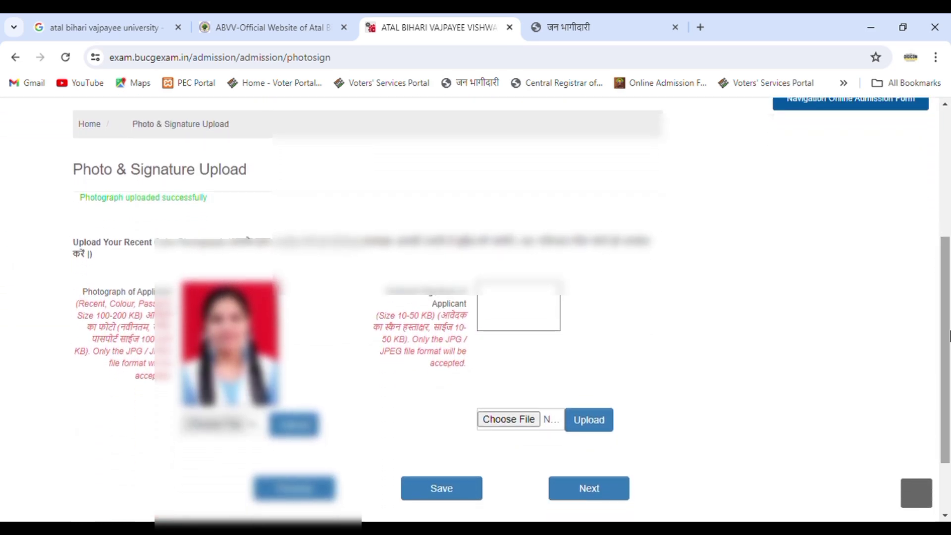
- Upload the scanned signature image, then go on to the qualifying examination details
{"action": "left_click", "coordinate": [530, 418]}
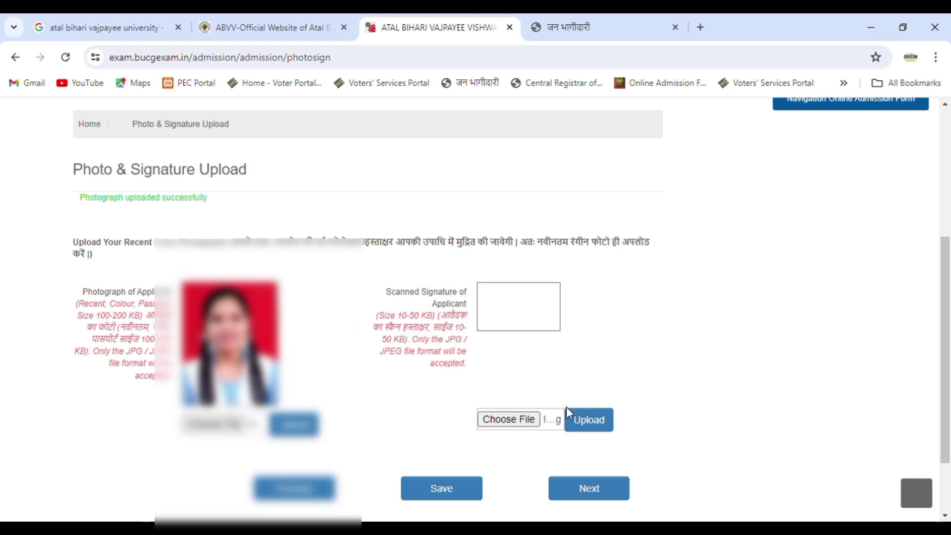
{"action": "left_click", "coordinate": [576, 419]}
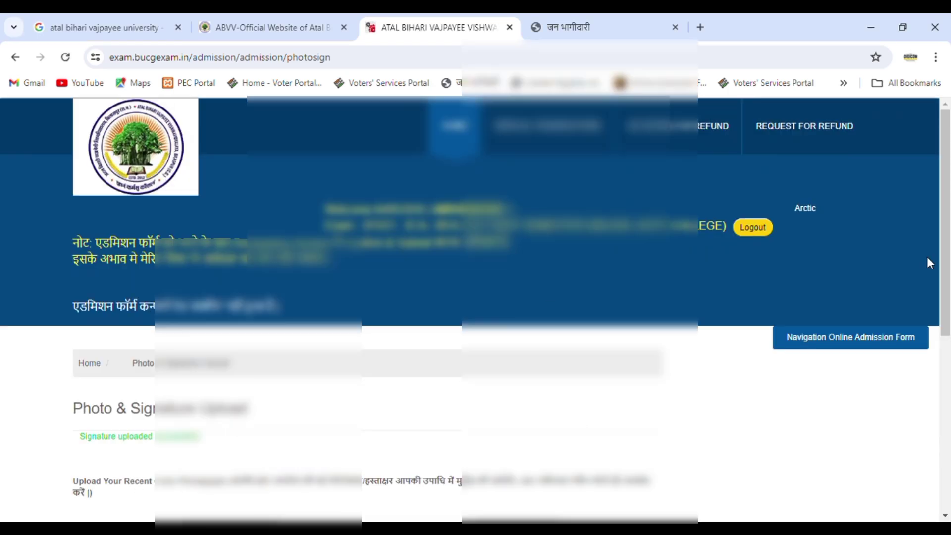
{"action": "scroll", "coordinate": [950, 264], "scroll_direction": "down", "scroll_amount": 5}
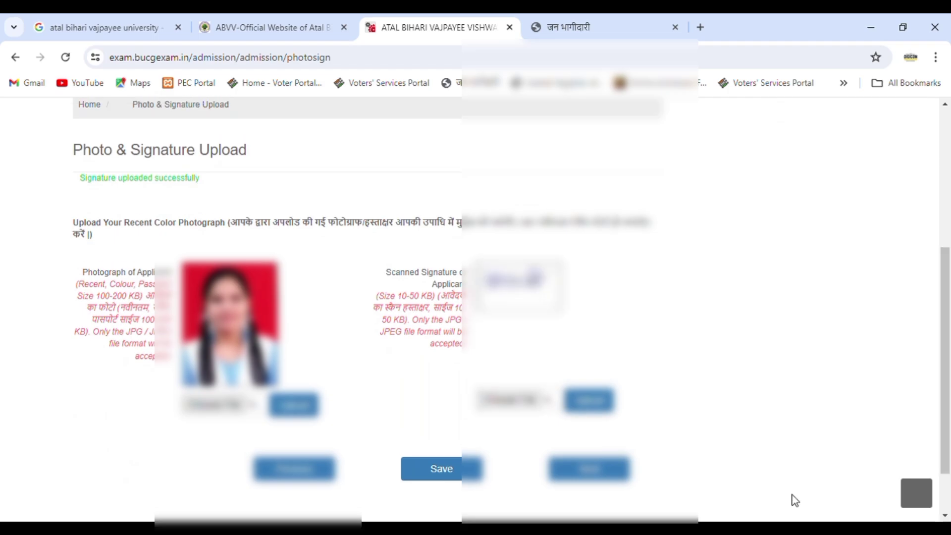
{"action": "left_click", "coordinate": [598, 478]}
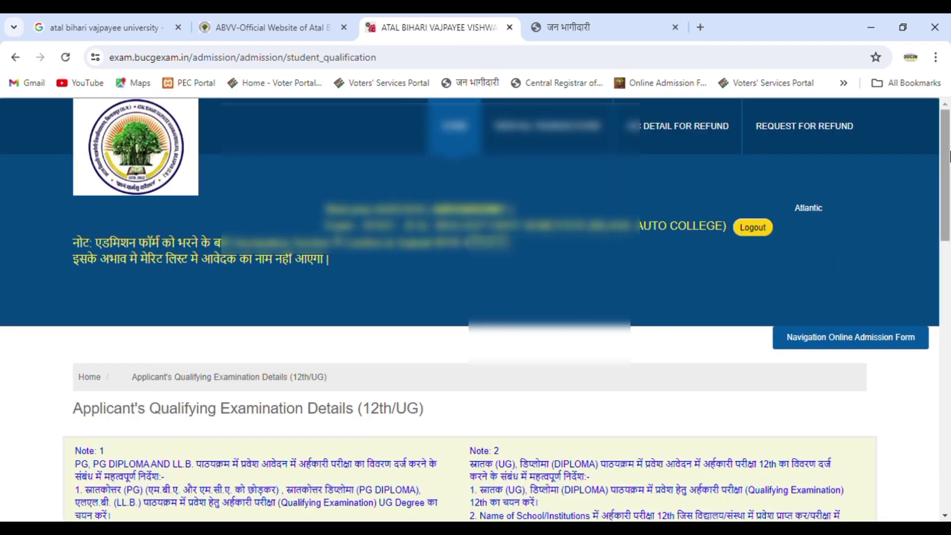
- Set the examination type to 12th and the school to GOVT GIRLS H SEC SCHOOL TAKHATPUR
{"action": "left_click_drag", "start_coordinate": [949, 144], "coordinate": [949, 316]}
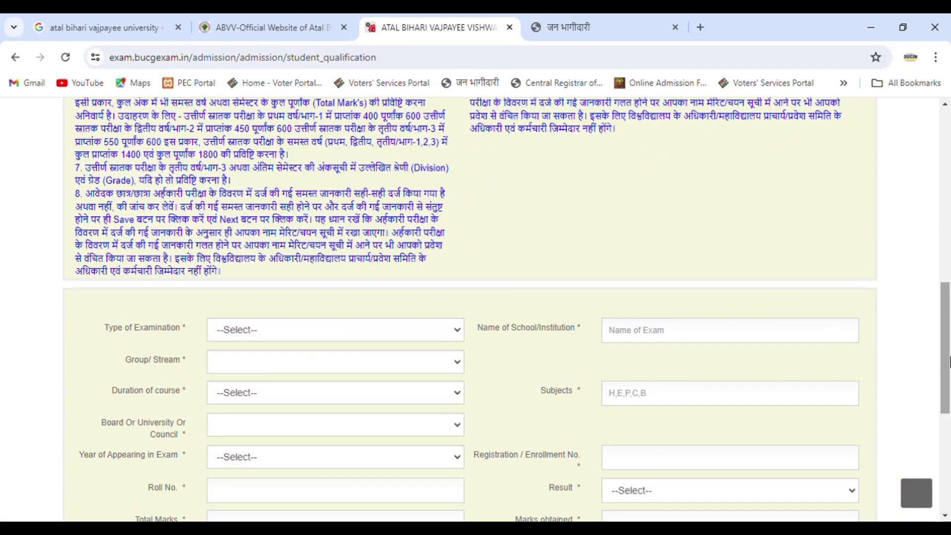
{"action": "left_click_drag", "start_coordinate": [949, 356], "coordinate": [949, 407]}
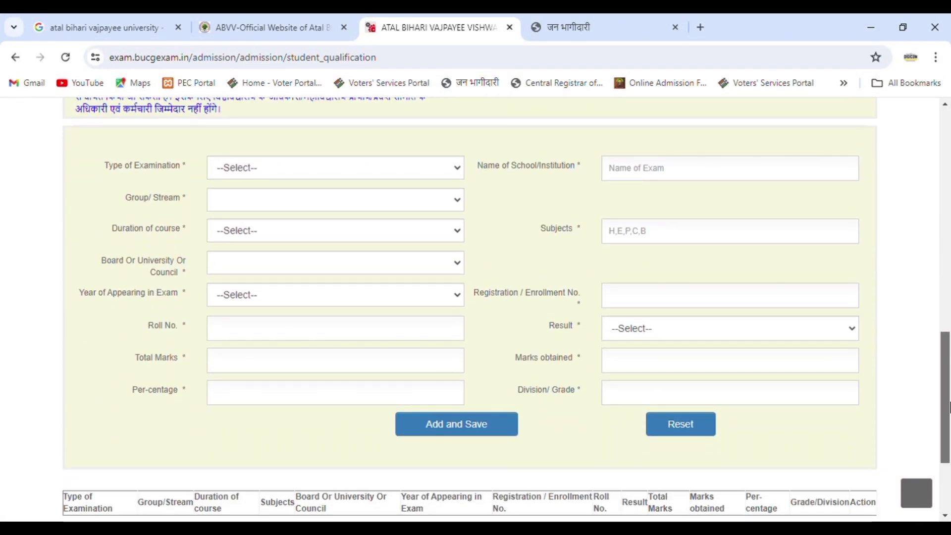
{"action": "left_click", "coordinate": [453, 177]}
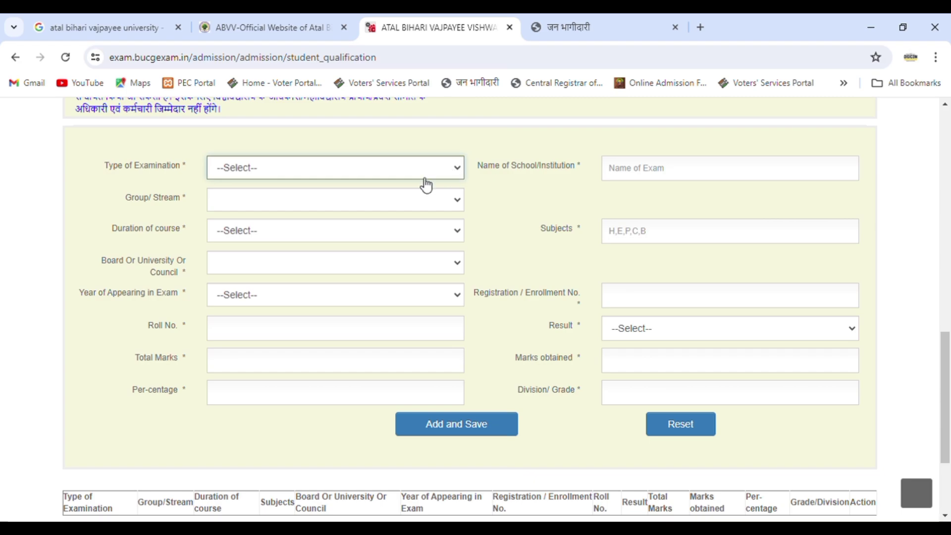
{"action": "left_click", "coordinate": [361, 201]}
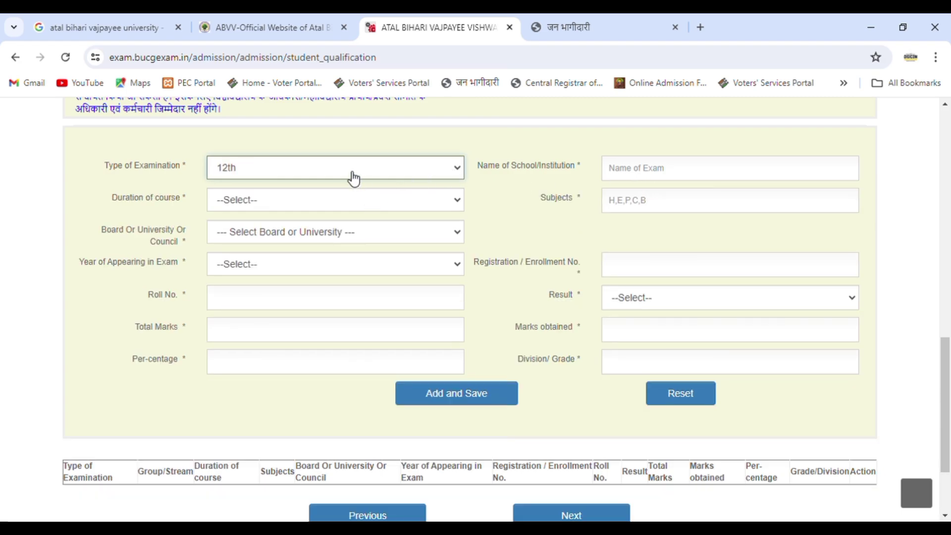
{"action": "left_click", "coordinate": [641, 178]}
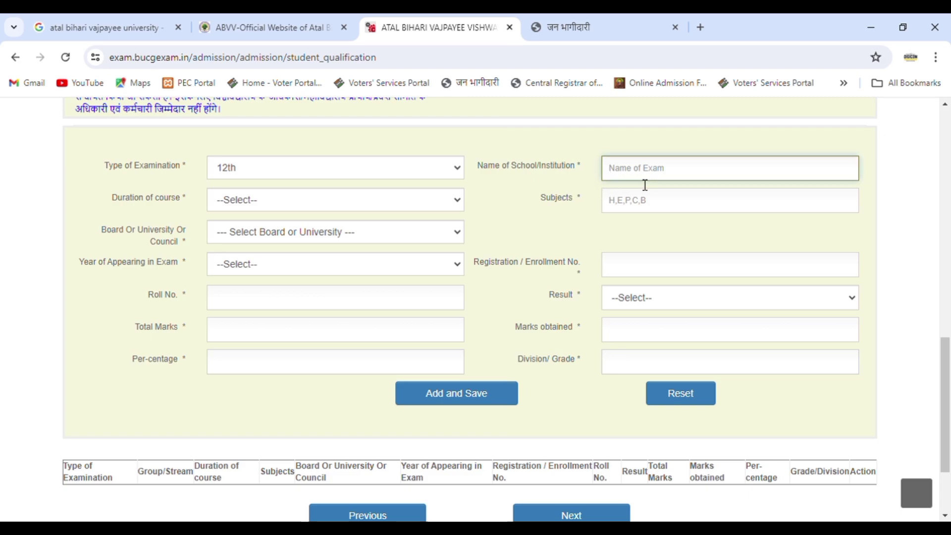
{"action": "type", "text": "GOVT GIRLS H SEC SCHOOL TAKHATPUR"}
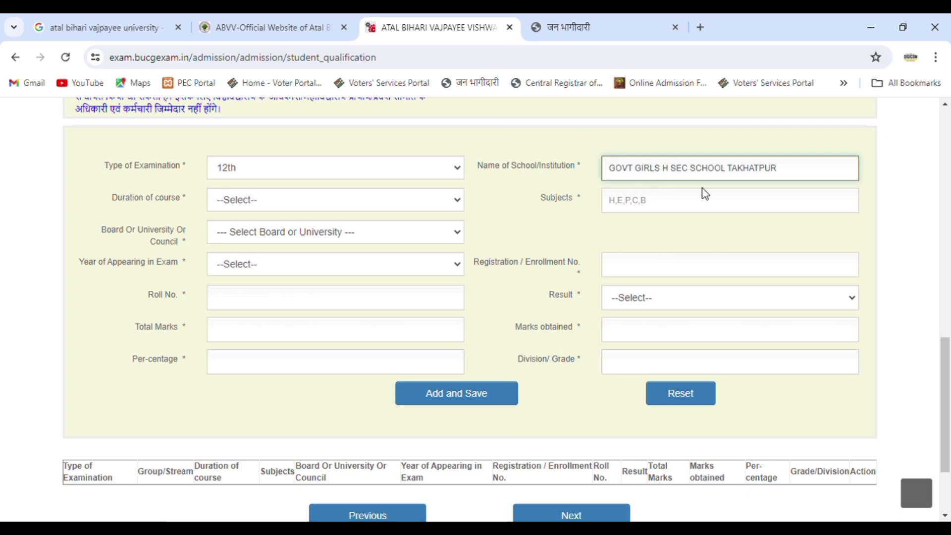
- Set duration 1 Year, subjects H,E,B,C,P, and board Chhatisgarh Board of Secondary Education, Raipur
{"action": "left_click", "coordinate": [282, 204]}
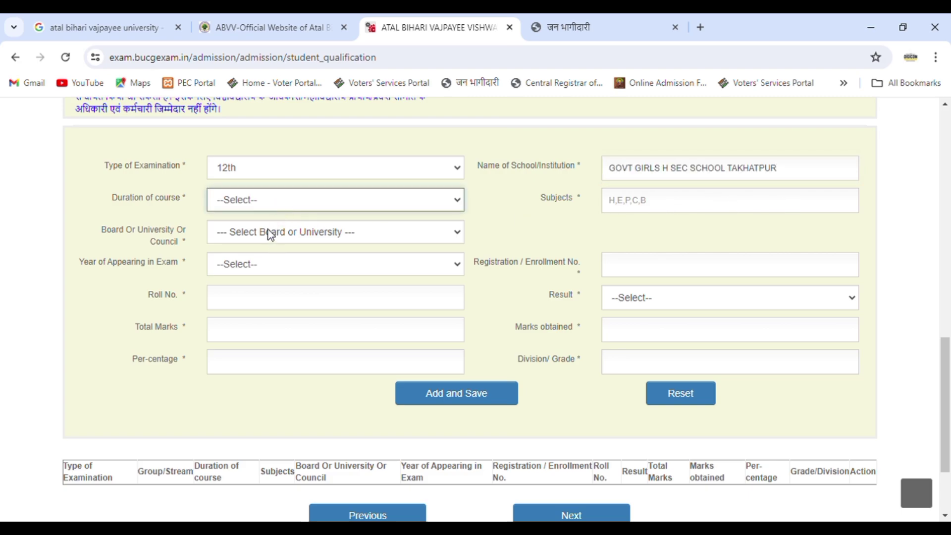
{"action": "key", "text": "Down"}
{"action": "left_click", "coordinate": [634, 216]}
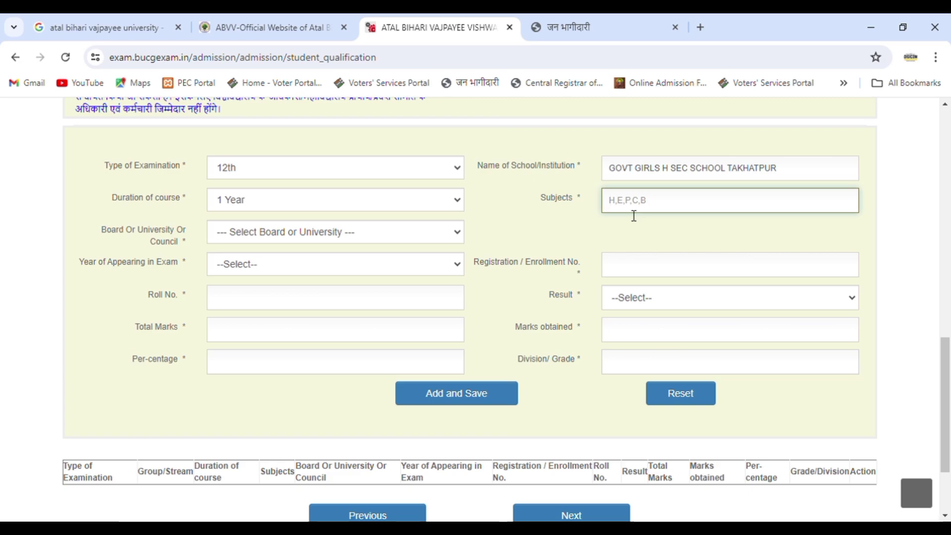
{"action": "type", "text": "H,E,B,C"}
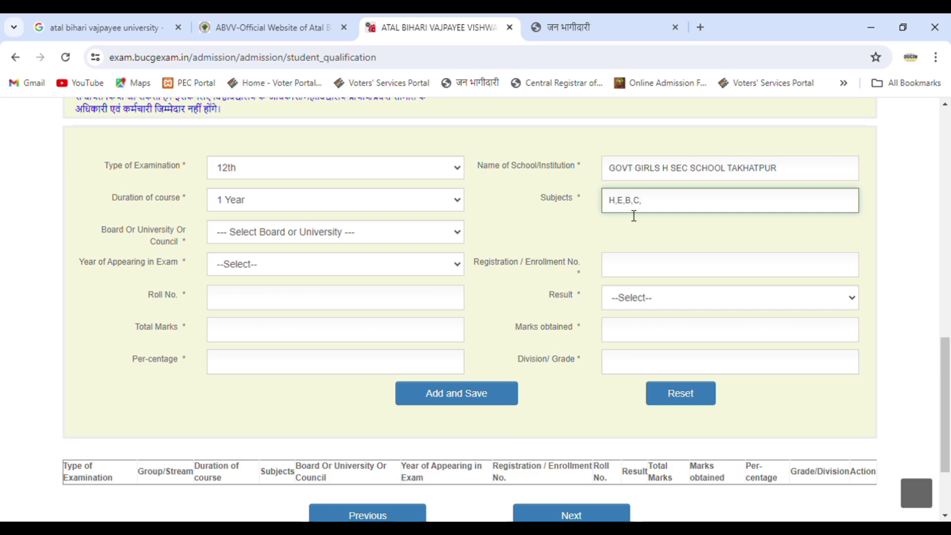
{"action": "type", "text": ",P"}
{"action": "left_click_drag", "start_coordinate": [527, 266], "coordinate": [398, 228]}
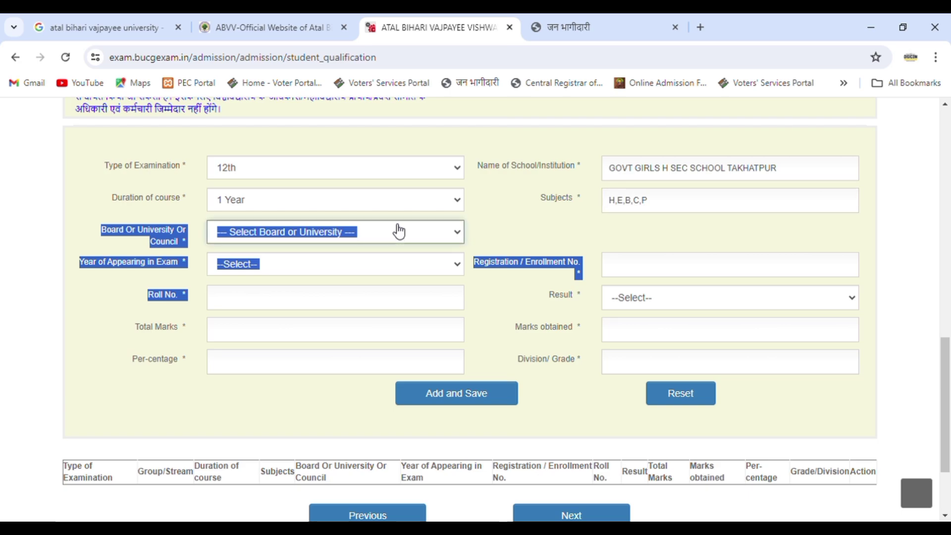
{"action": "left_click", "coordinate": [47, 332]}
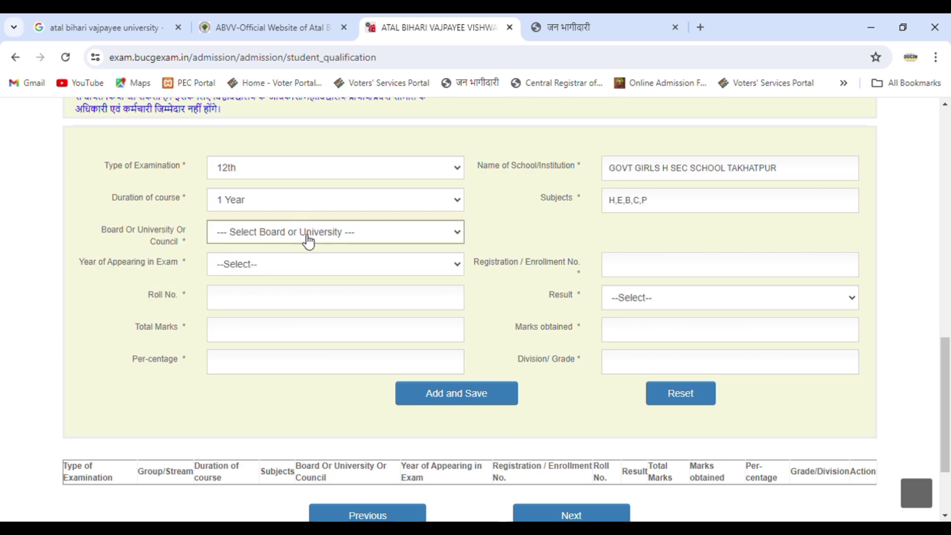
{"action": "type", "text": "ch"}
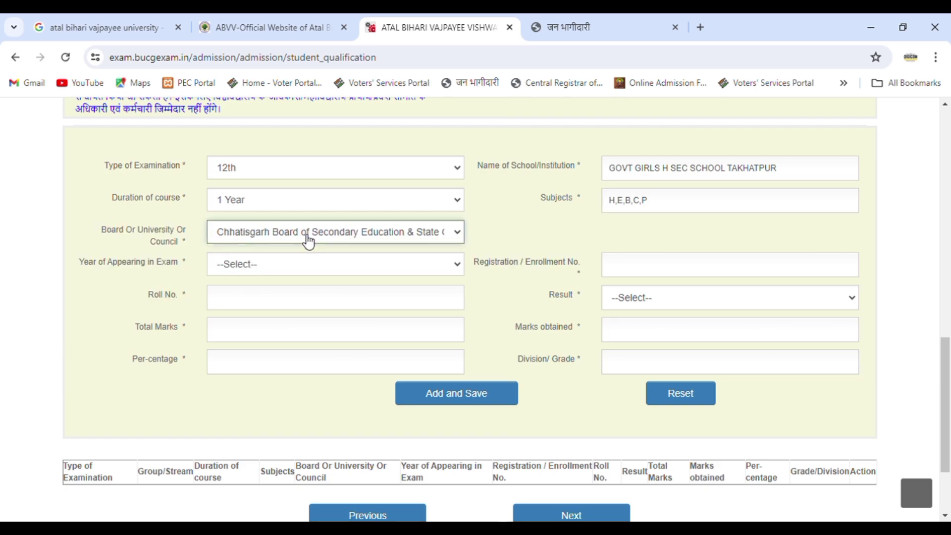
{"action": "left_click", "coordinate": [335, 463]}
{"action": "key", "text": "Tab"}
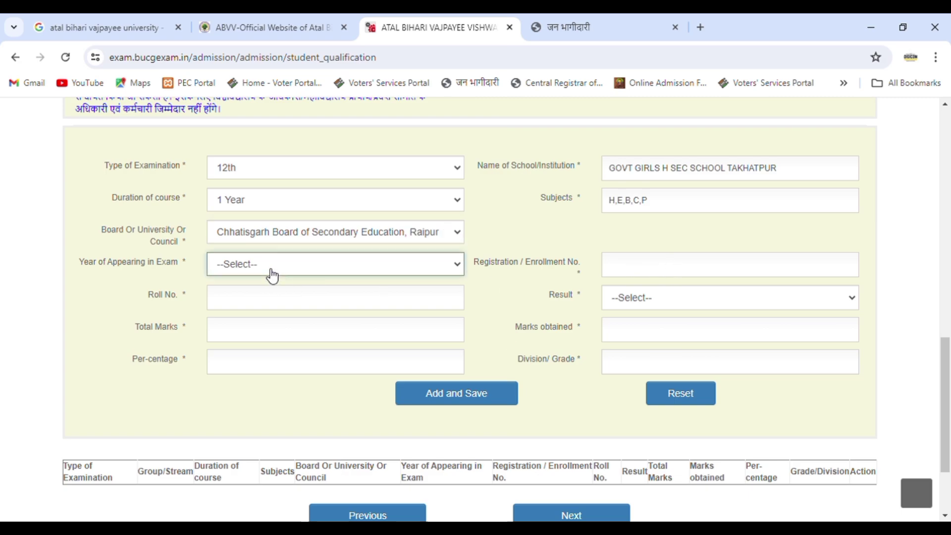
- Enter year of appearing 2024, the enrollment and roll numbers, and result Pass
{"action": "left_click", "coordinate": [249, 298]}
{"action": "left_click", "coordinate": [734, 277]}
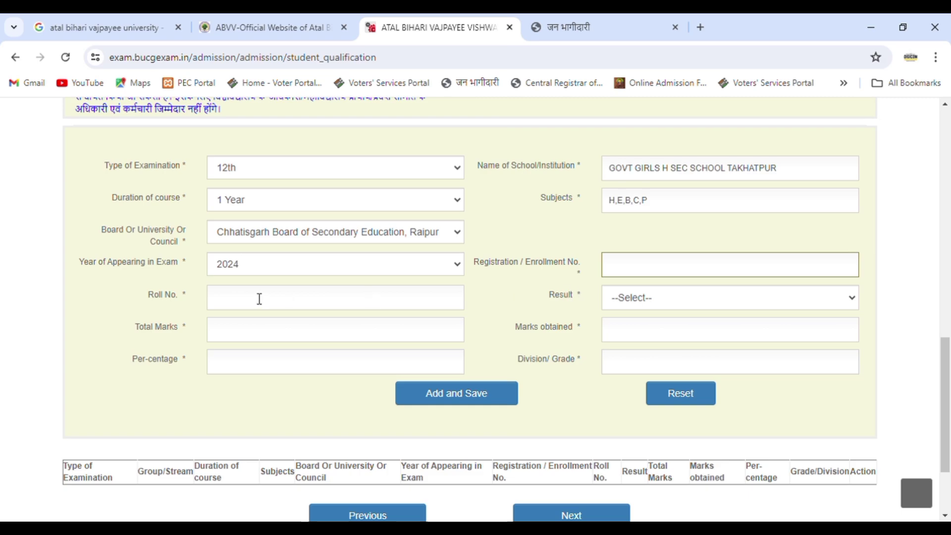
{"action": "left_click", "coordinate": [671, 273]}
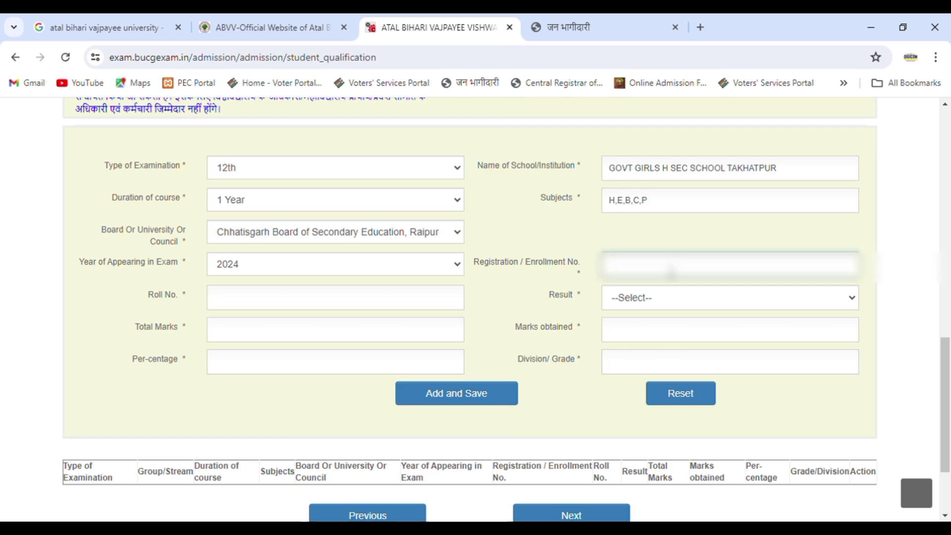
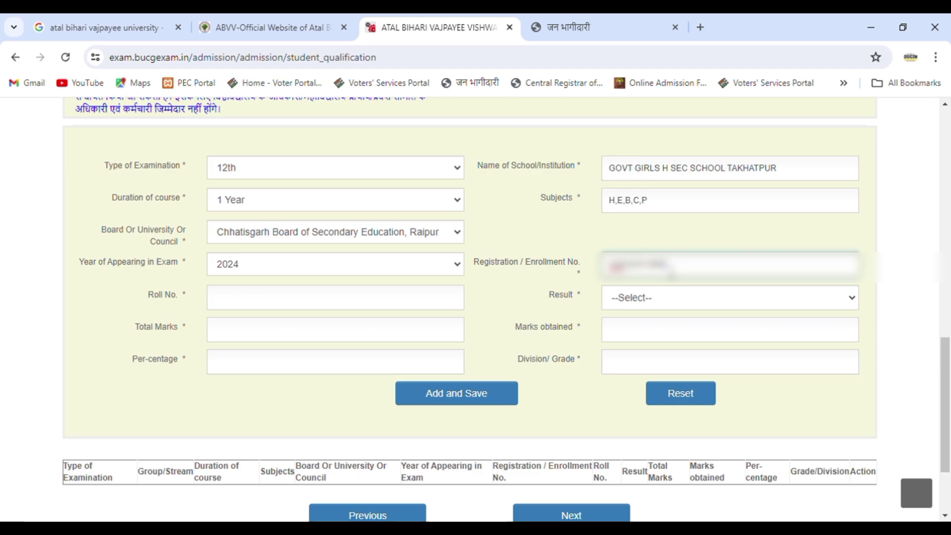
{"action": "left_click", "coordinate": [311, 309]}
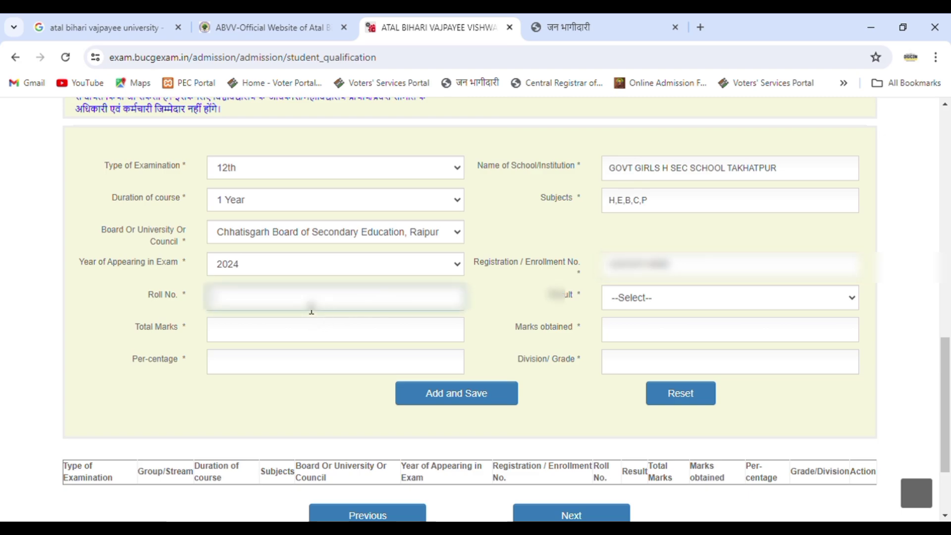
{"action": "type", "text": "123"}
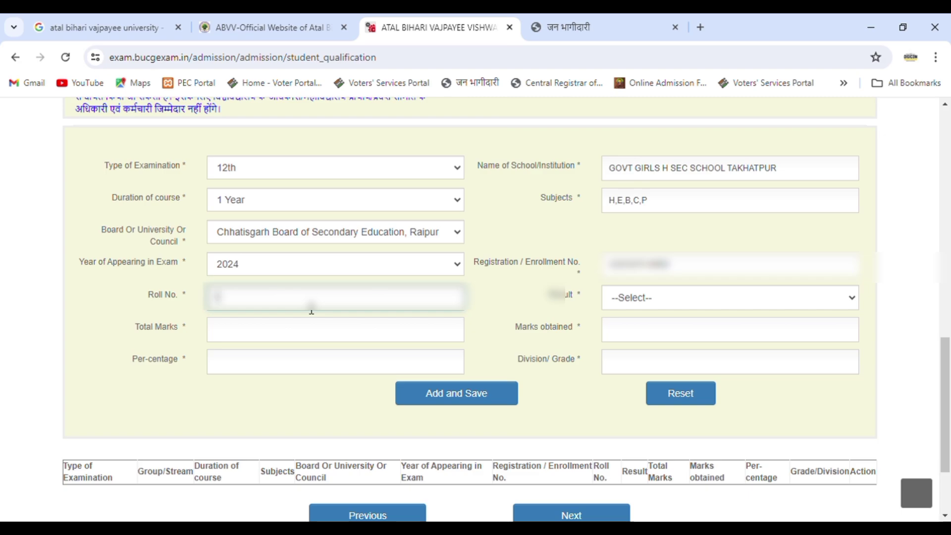
{"action": "type", "text": "456789"}
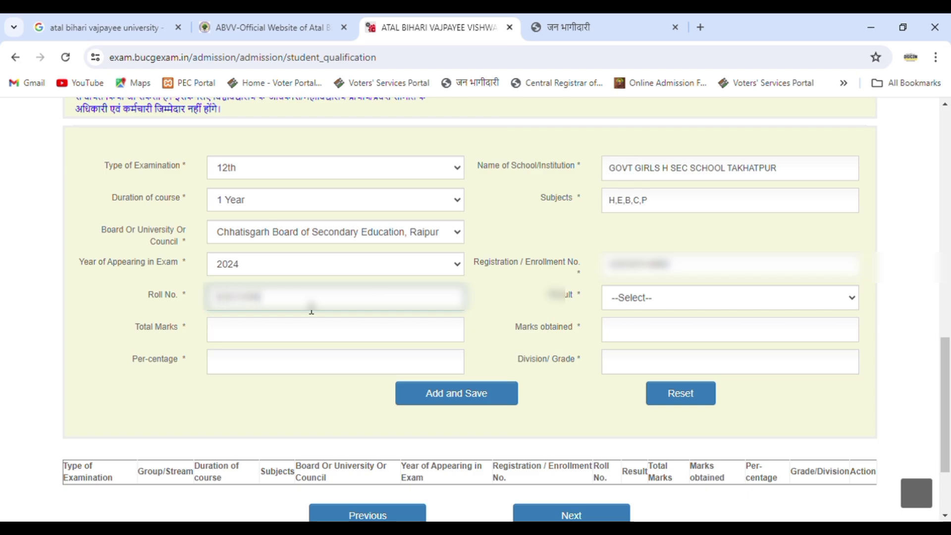
{"action": "key", "text": "Tab"}
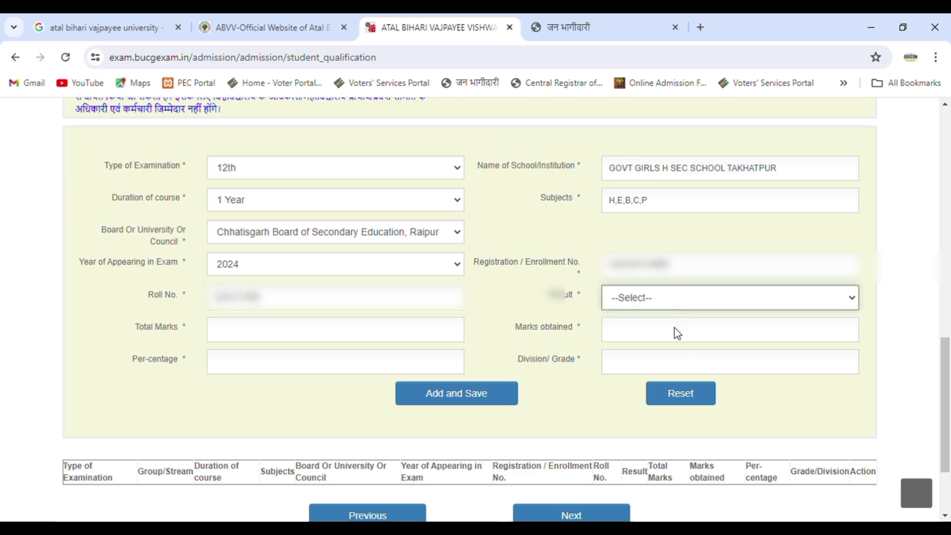
{"action": "key", "text": "Down"}
- Enter 500 total marks, 325 obtained (65%), division 1ST, and save the 12th entry
{"action": "left_click", "coordinate": [287, 337]}
{"action": "type", "text": "500"}
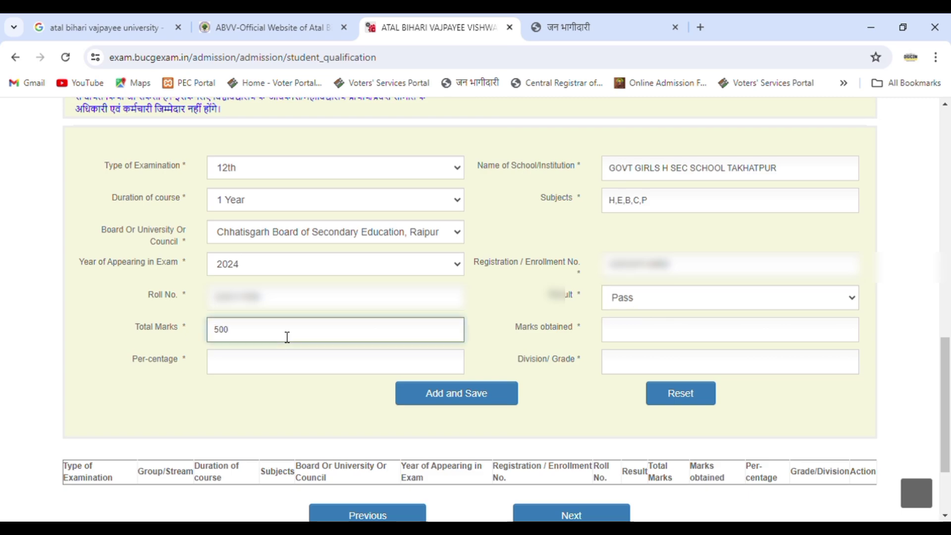
{"action": "left_click", "coordinate": [733, 332]}
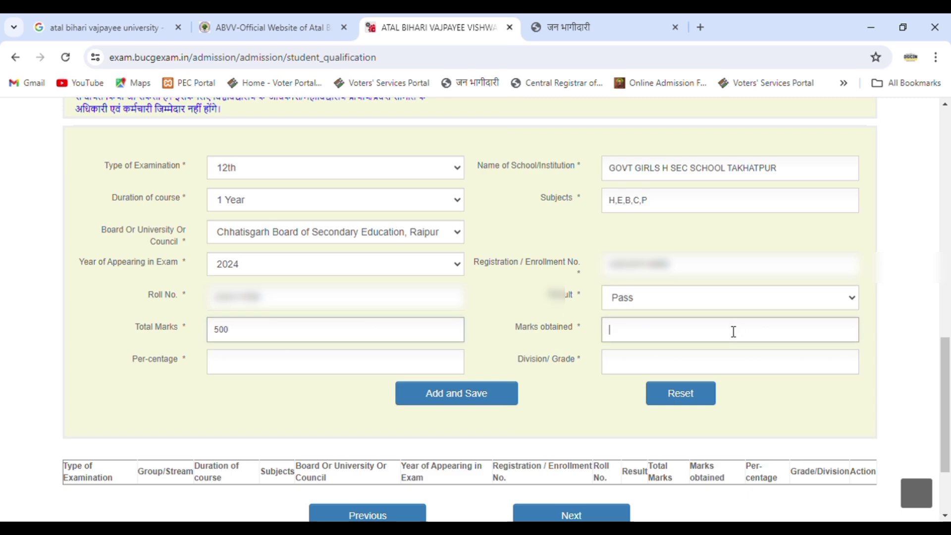
{"action": "type", "text": "325"}
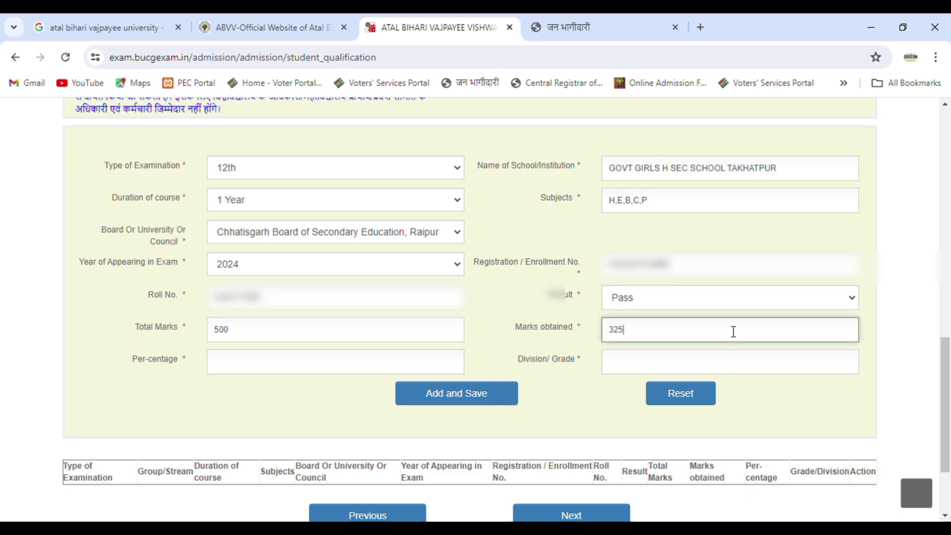
{"action": "left_click", "coordinate": [299, 401]}
{"action": "left_click", "coordinate": [639, 372]}
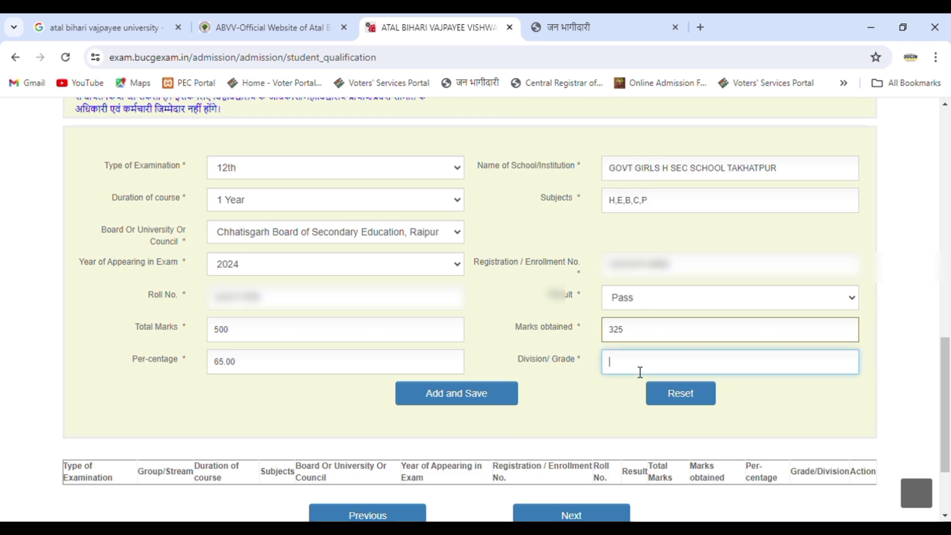
{"action": "type", "text": "1ST"}
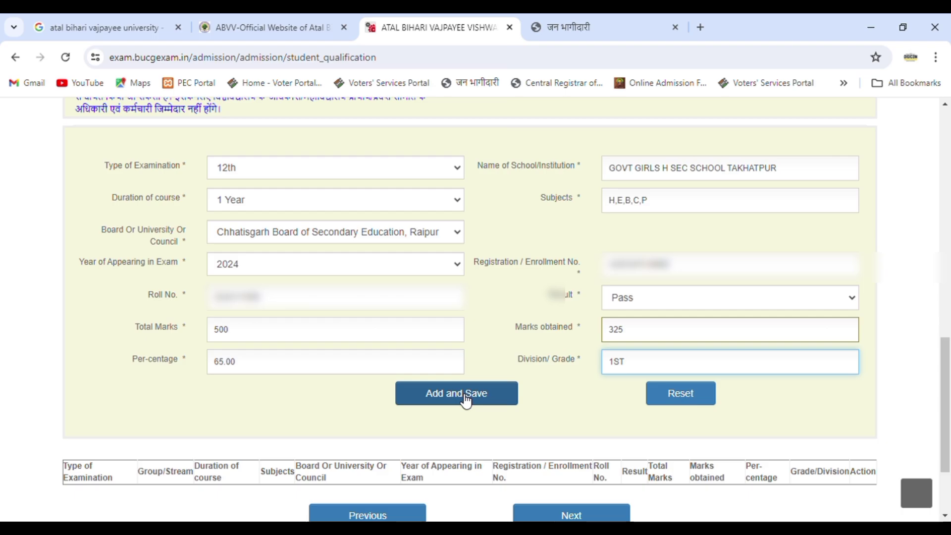
{"action": "left_click", "coordinate": [467, 401]}
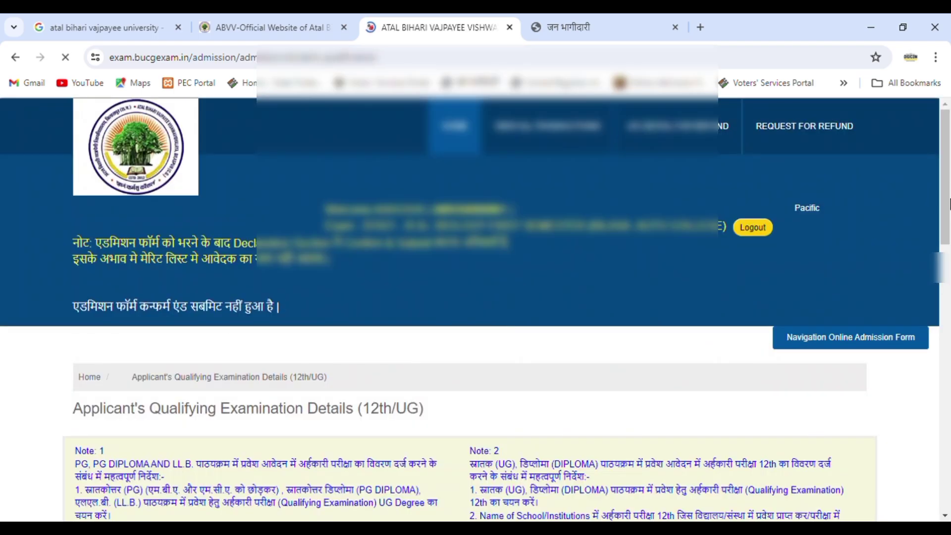
- Check the saved 12th qualification row and continue to the course and college selection
{"action": "left_click_drag", "start_coordinate": [948, 194], "coordinate": [950, 403]}
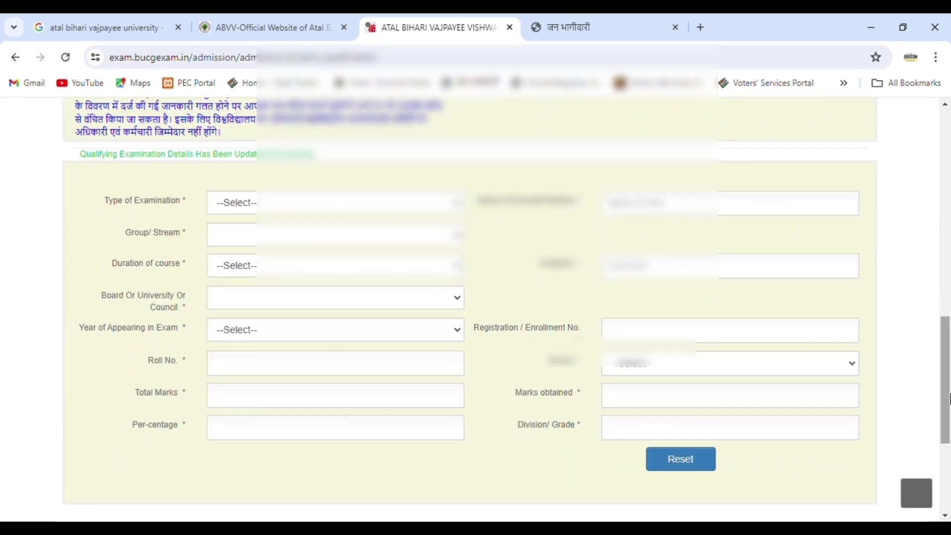
{"action": "scroll", "coordinate": [147, 372], "scroll_direction": "down", "scroll_amount": 4}
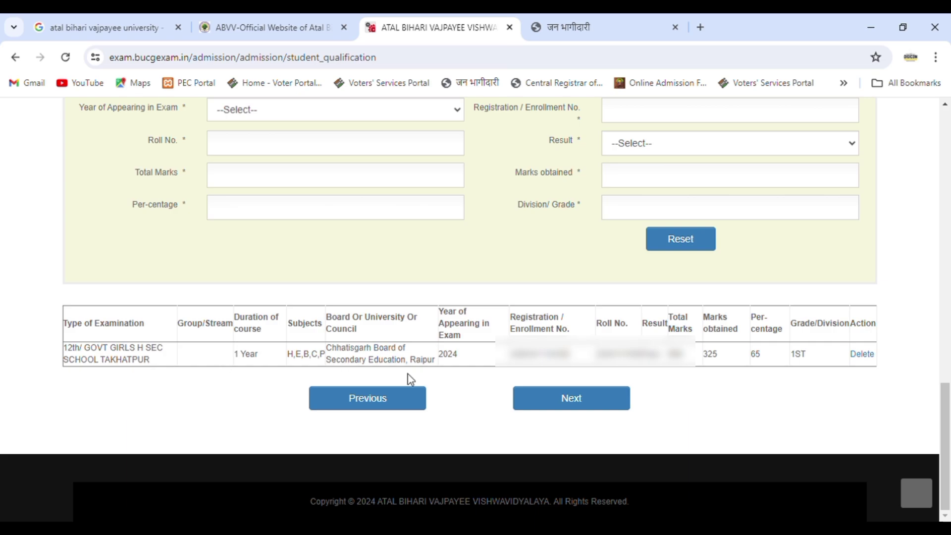
{"action": "left_click", "coordinate": [582, 398]}
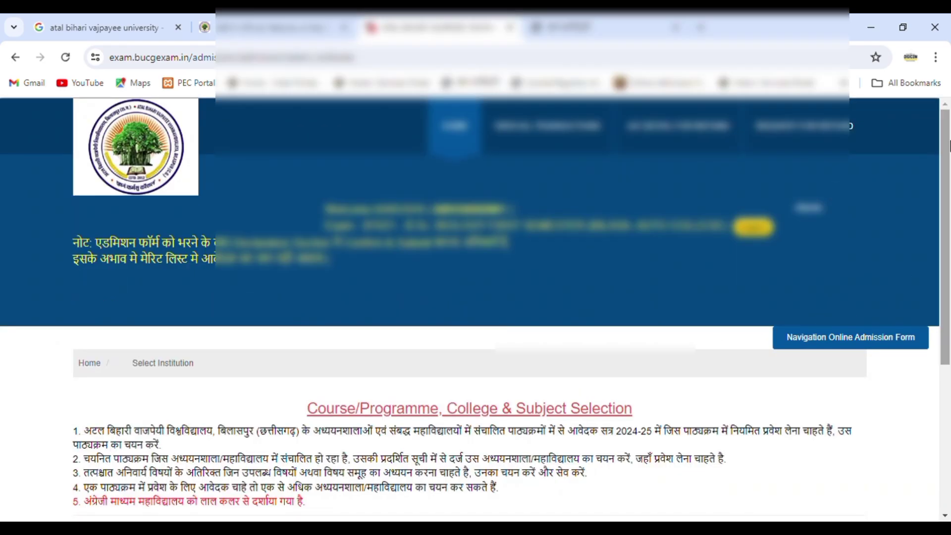
- Select institute 103 - GOVT. BILASA GIRLS P.G. COLLEGE, Bilaspur and add it
{"action": "scroll", "coordinate": [949, 231], "scroll_direction": "down", "scroll_amount": 5}
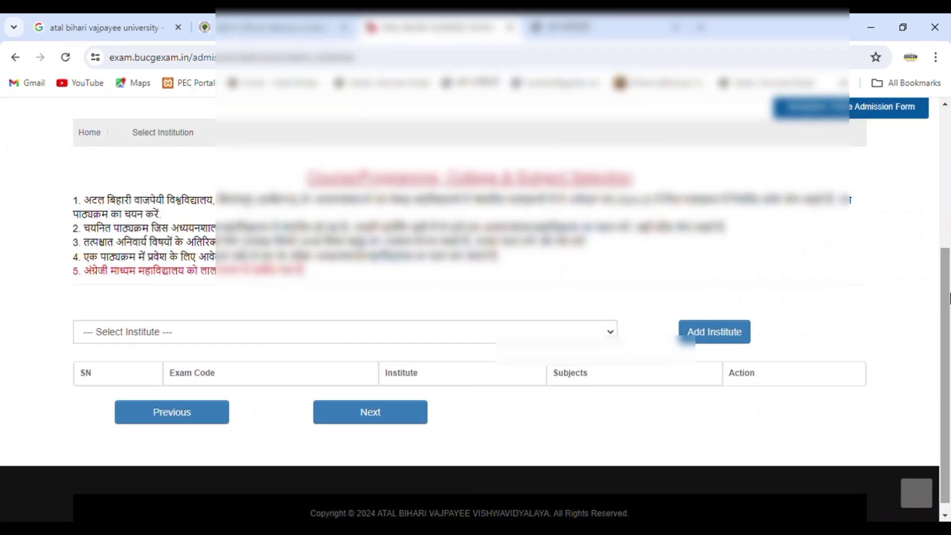
{"action": "left_click", "coordinate": [440, 336]}
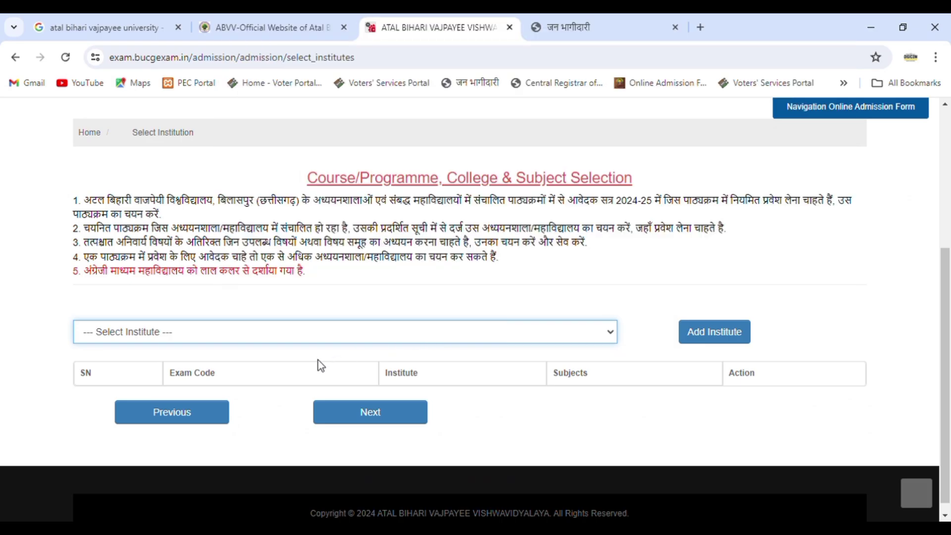
{"action": "left_click", "coordinate": [319, 365]}
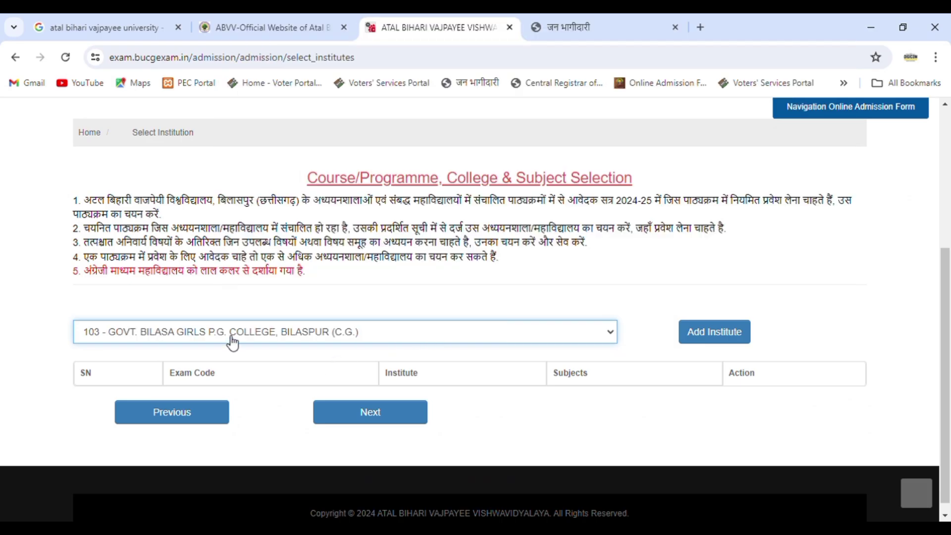
{"action": "left_click", "coordinate": [738, 334]}
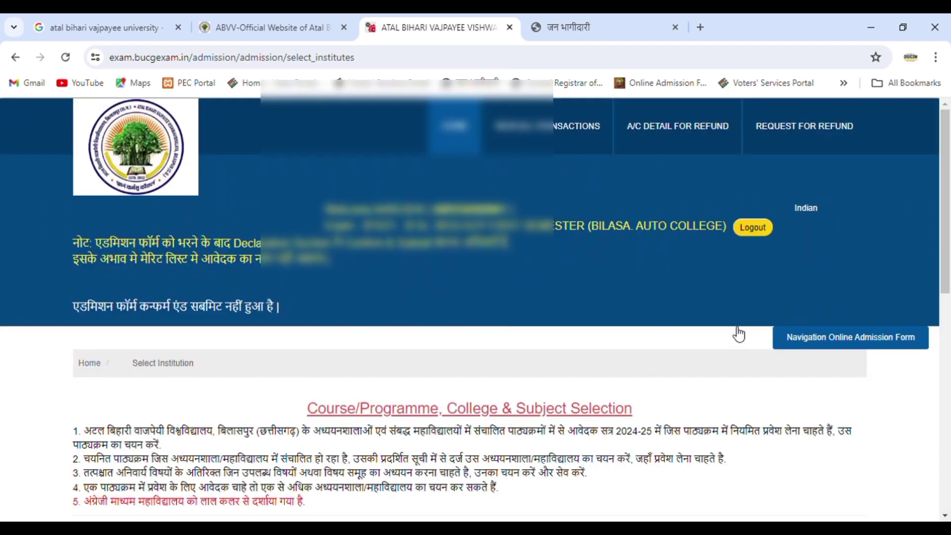
- Tick the Microbiology, Food Science and Clinical subject groups and save them for the college
{"action": "left_click_drag", "start_coordinate": [948, 227], "coordinate": [949, 367]}
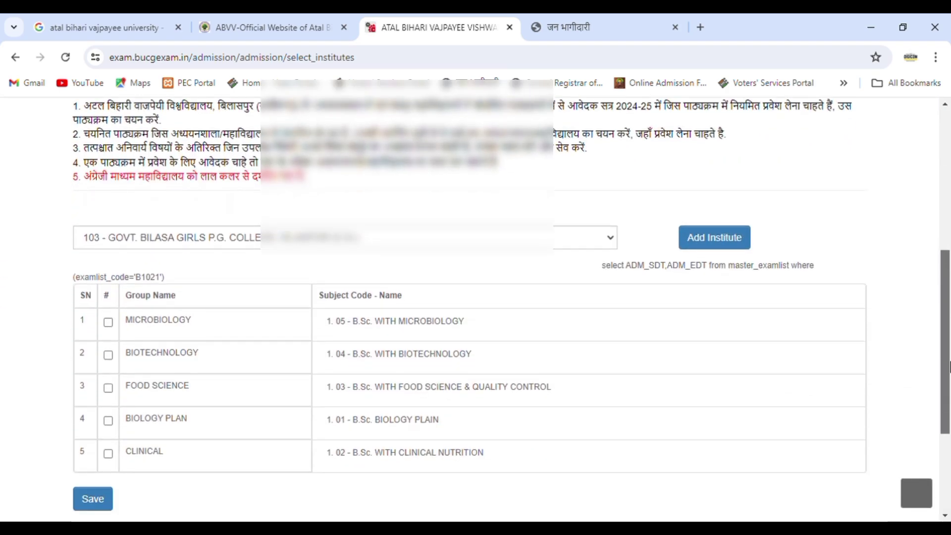
{"action": "scroll", "coordinate": [950, 367], "scroll_direction": "down", "scroll_amount": 2}
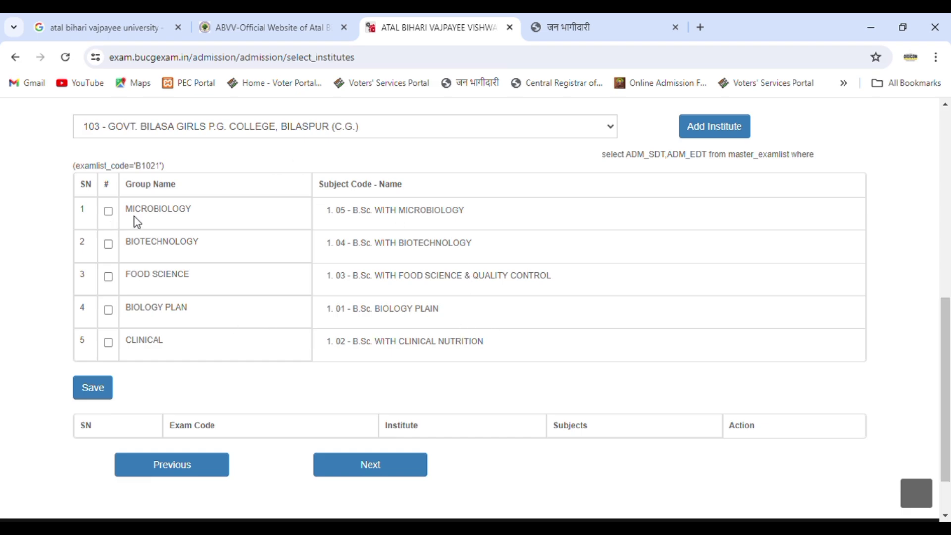
{"action": "left_click", "coordinate": [109, 212]}
{"action": "left_click", "coordinate": [109, 278]}
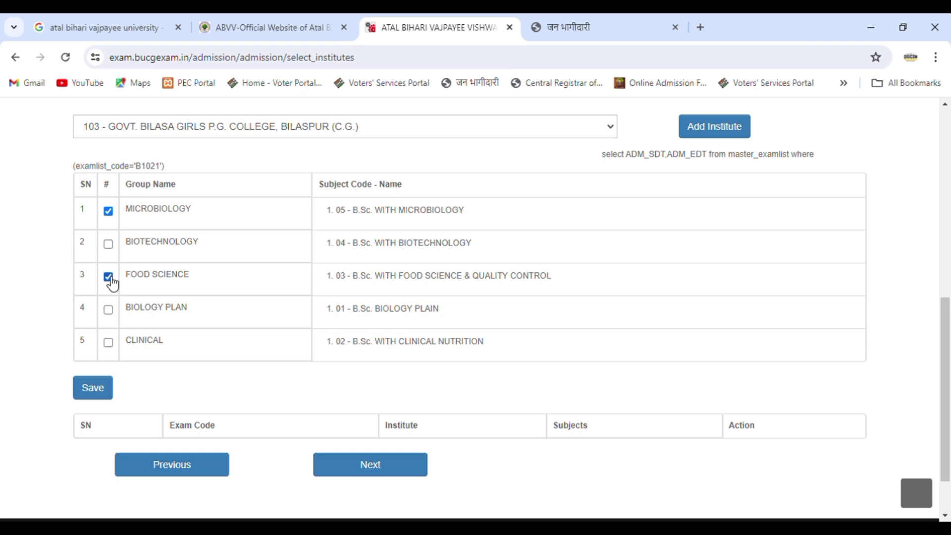
{"action": "left_click", "coordinate": [109, 343]}
{"action": "scroll", "coordinate": [148, 396], "scroll_direction": "up", "scroll_amount": 2}
{"action": "left_click", "coordinate": [97, 471]}
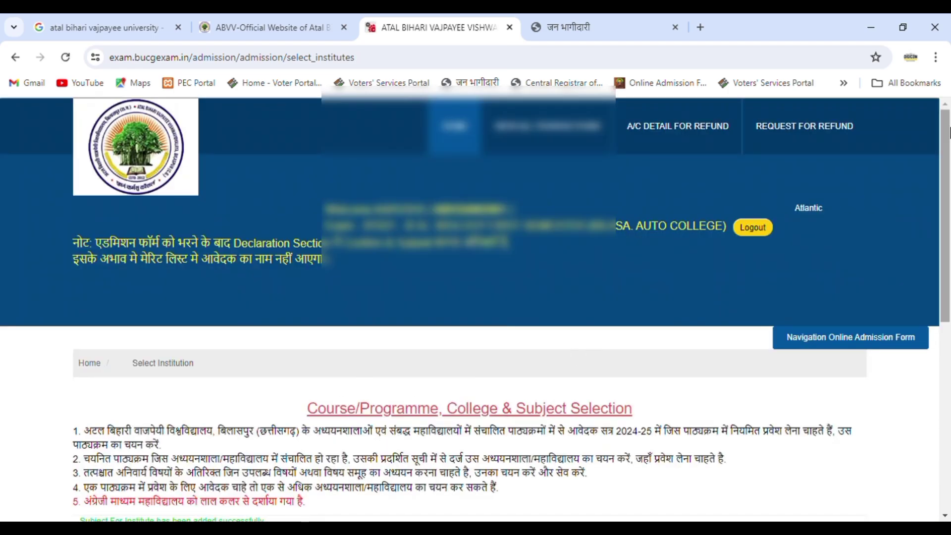
{"action": "left_click_drag", "start_coordinate": [950, 164], "coordinate": [949, 345]}
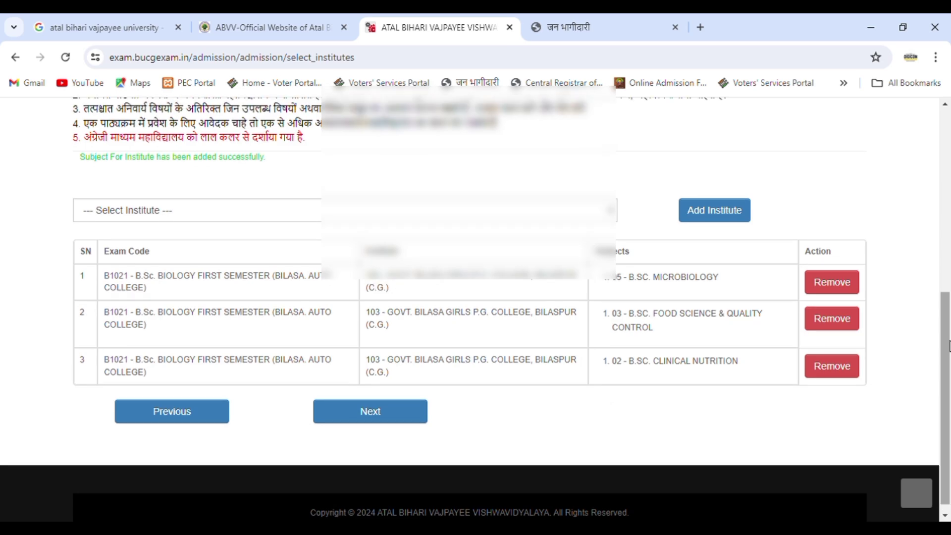
- Move on to the Weightage page and look through the weightage table, keeping None selected
{"action": "left_click", "coordinate": [389, 413]}
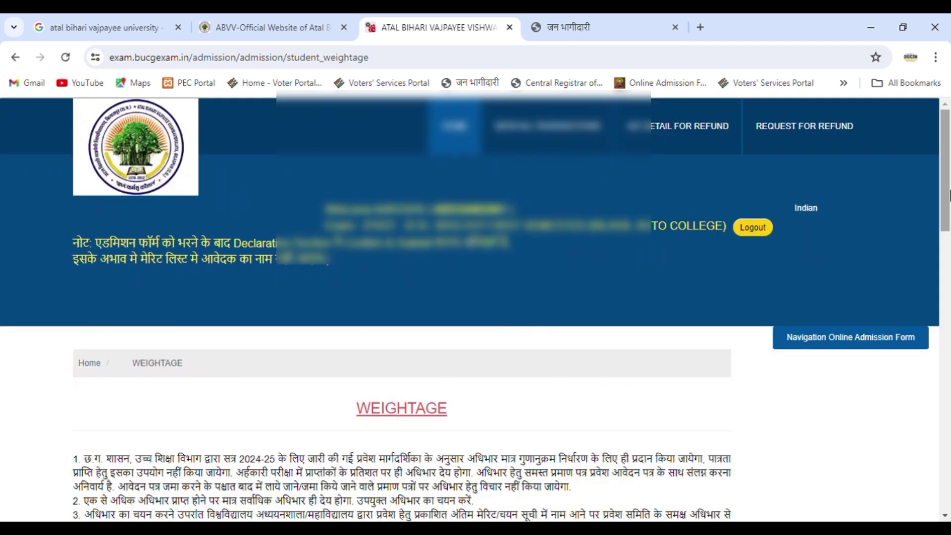
{"action": "left_click_drag", "start_coordinate": [949, 195], "coordinate": [950, 313]}
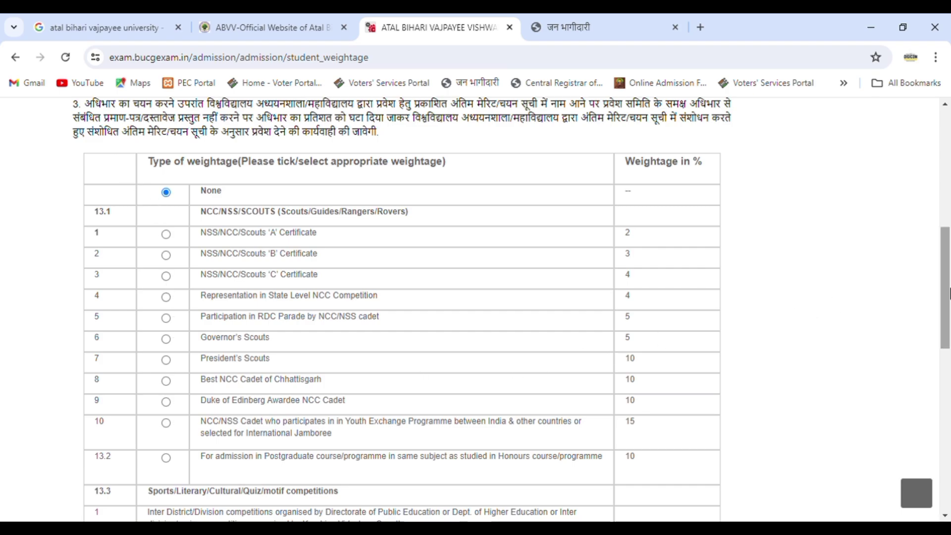
{"action": "left_click_drag", "start_coordinate": [949, 292], "coordinate": [949, 453]}
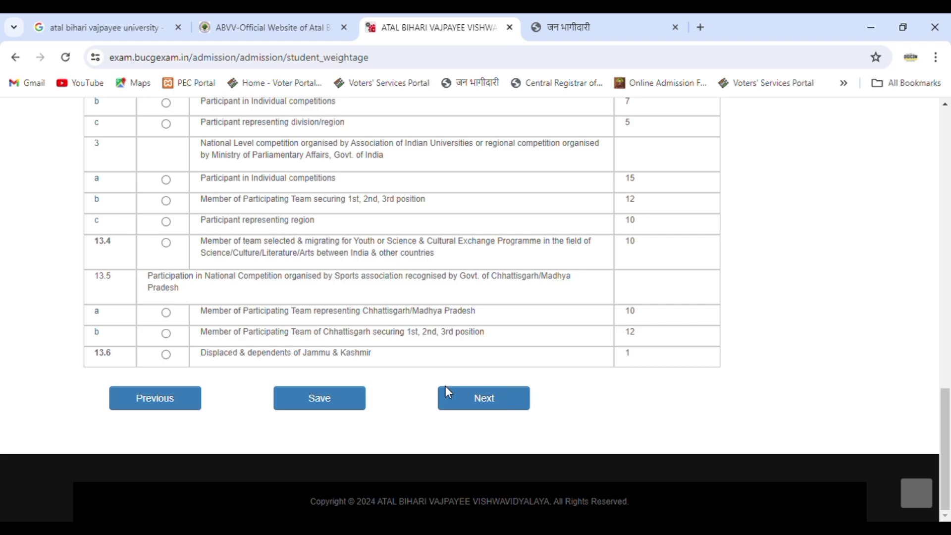
- Answer No to 'Is Stream change Applicable?', keeping the qualifying percentage at 65, and continue
{"action": "left_click", "coordinate": [472, 402]}
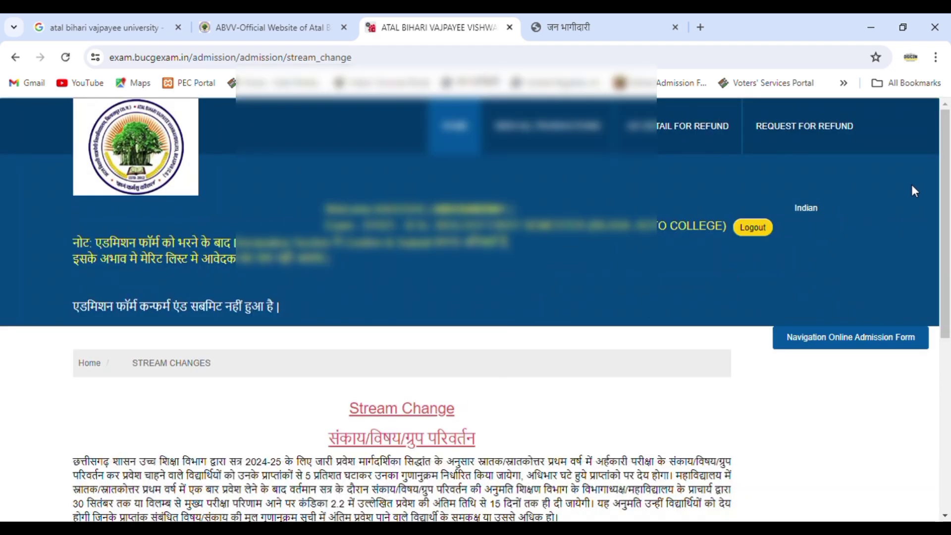
{"action": "left_click_drag", "start_coordinate": [945, 194], "coordinate": [948, 366]}
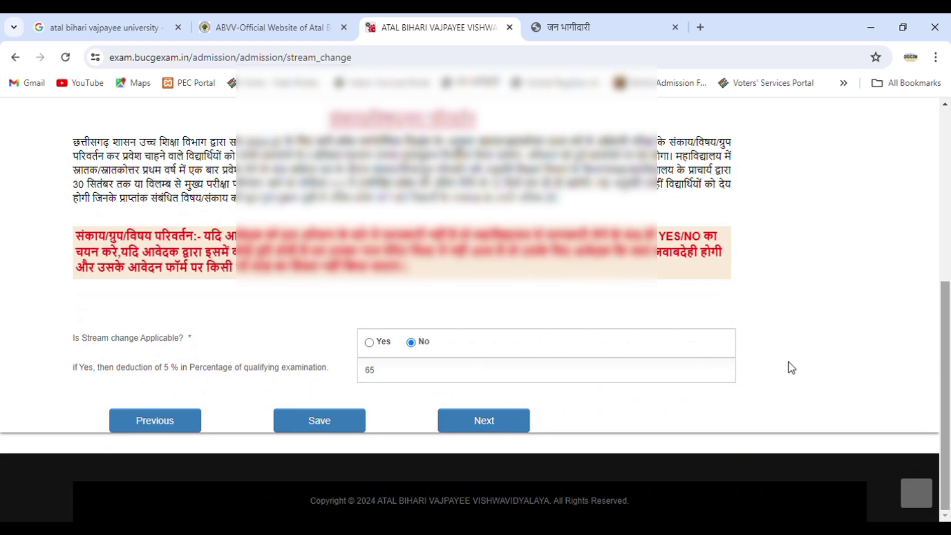
{"action": "left_click", "coordinate": [379, 346]}
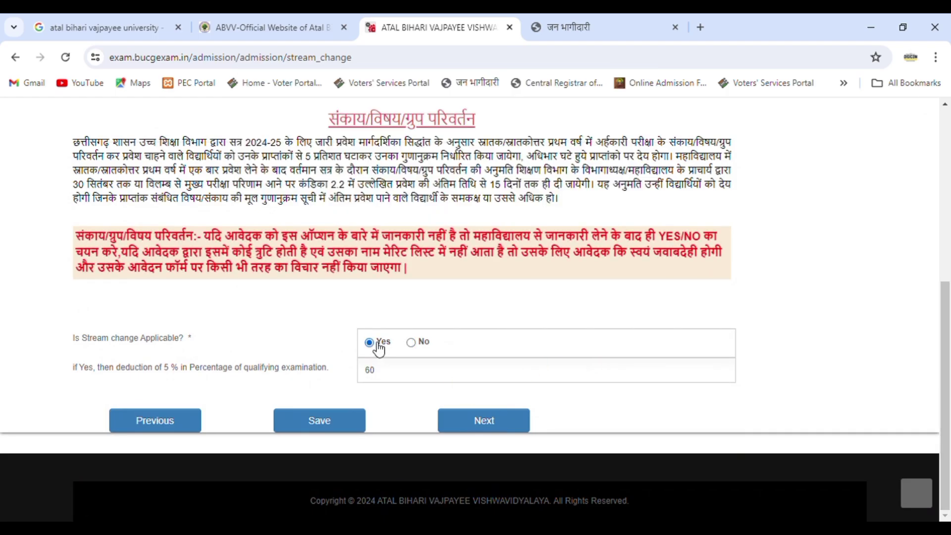
{"action": "left_click", "coordinate": [421, 347]}
{"action": "left_click", "coordinate": [489, 426]}
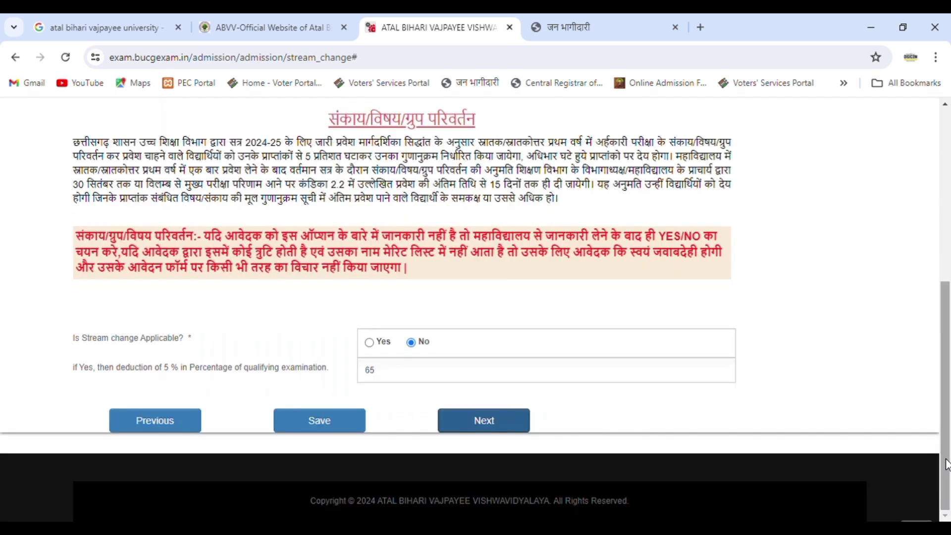
- On the Document Upload page, upload the result image as the Class 10th mark sheet
{"action": "left_click", "coordinate": [350, 431]}
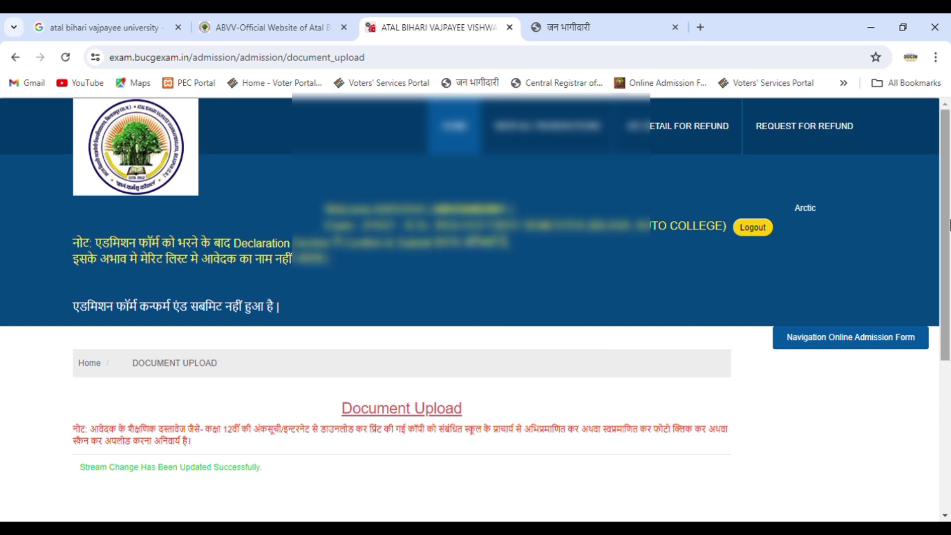
{"action": "left_click_drag", "start_coordinate": [949, 222], "coordinate": [950, 375]}
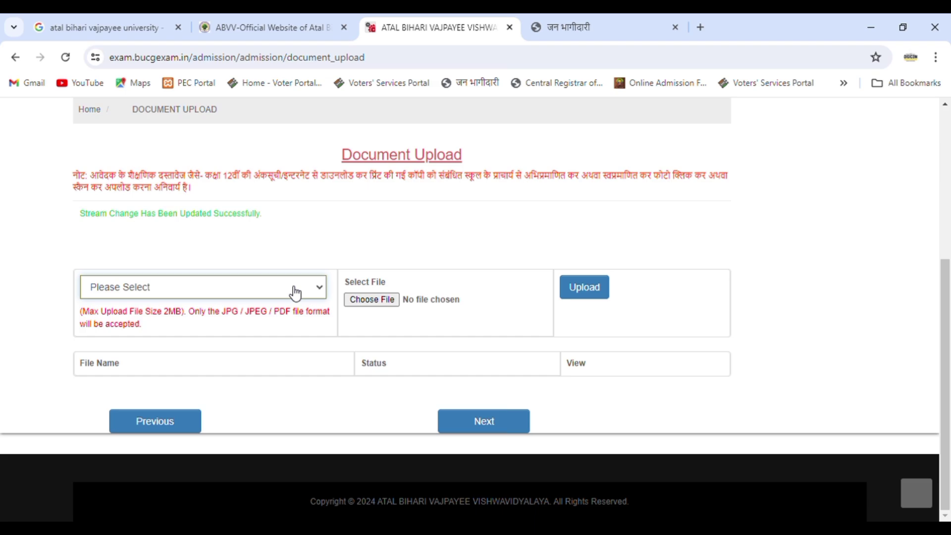
{"action": "key", "text": "Down"}
{"action": "key", "text": "Down"}
{"action": "key", "text": "Down"}
{"action": "key", "text": "Down"}
{"action": "key", "text": "Down"}
{"action": "key", "text": "Down"}
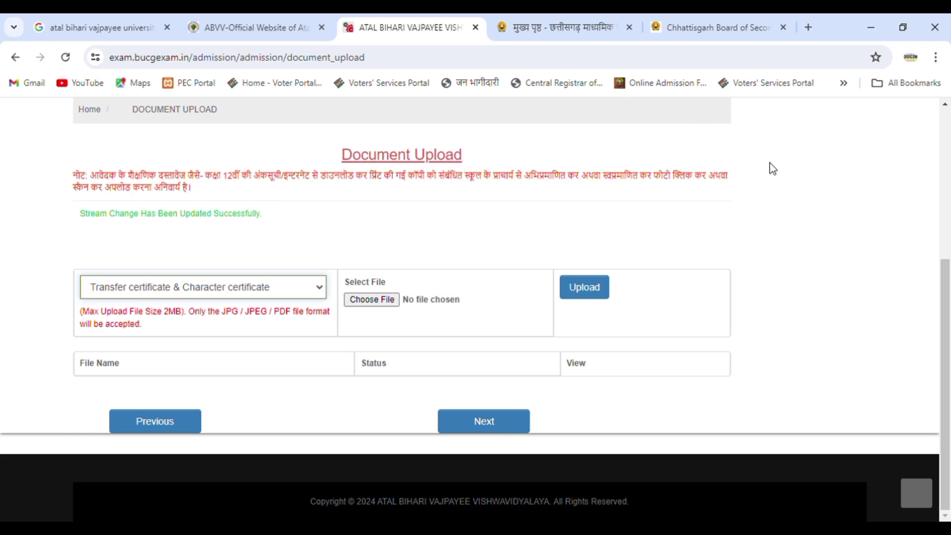
{"action": "left_click", "coordinate": [221, 44]}
{"action": "left_click", "coordinate": [380, 302]}
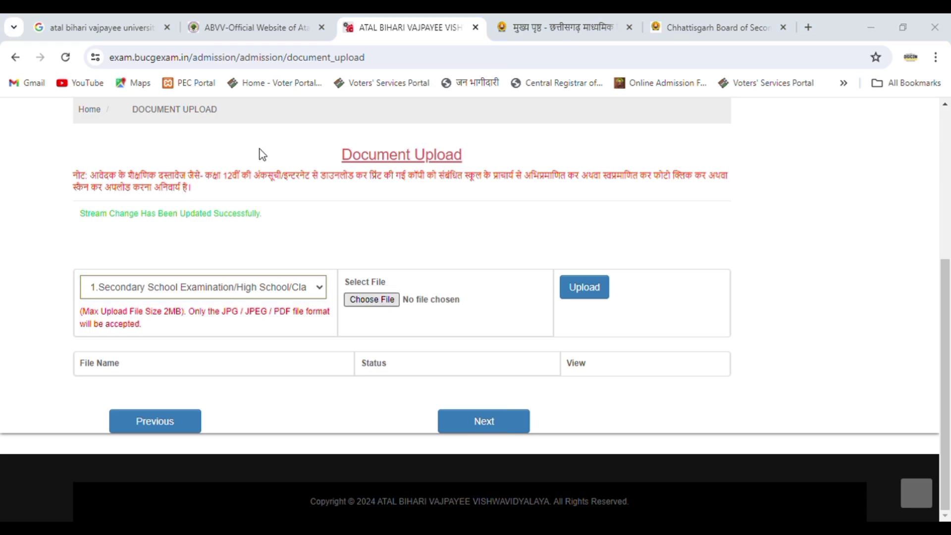
{"action": "double_click", "coordinate": [270, 252]}
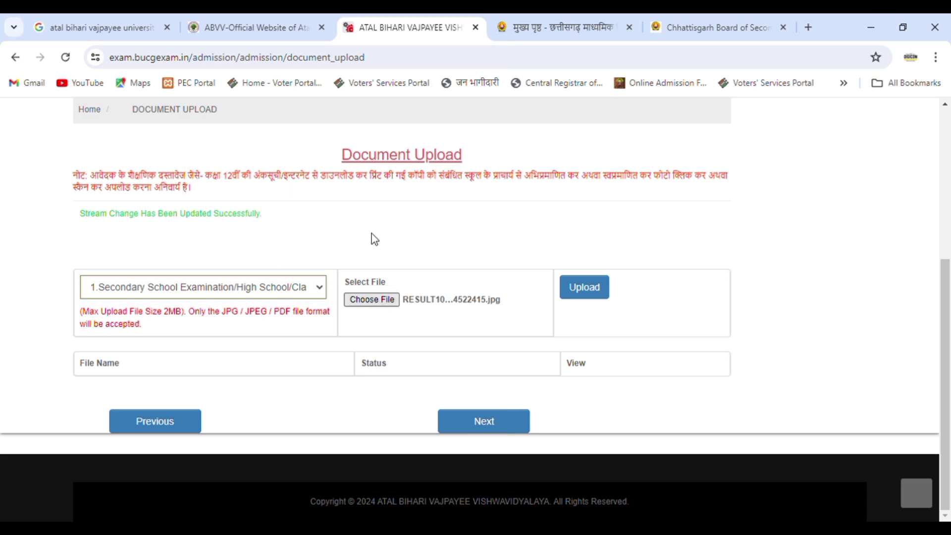
{"action": "left_click", "coordinate": [586, 302]}
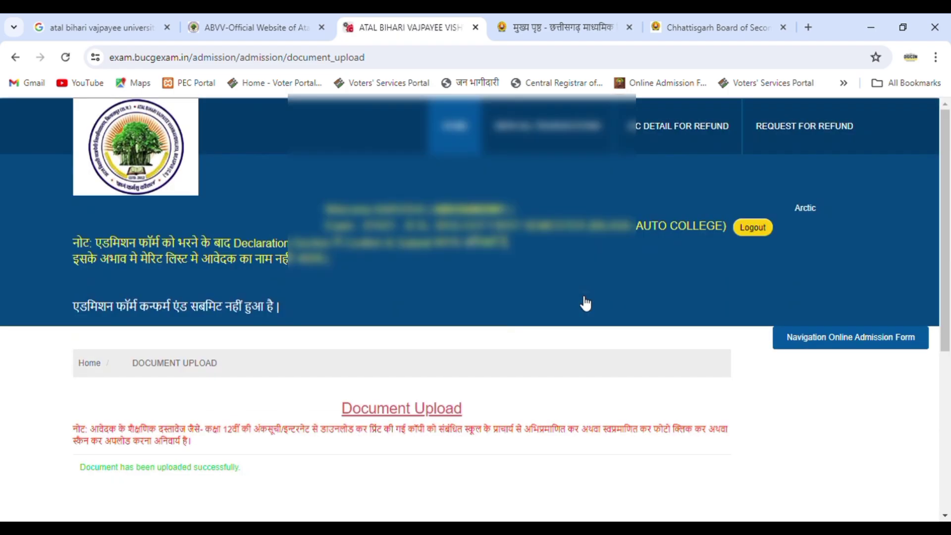
- Pick Class 12th mark sheet as the next document type and choose its file
{"action": "scroll", "coordinate": [705, 355], "scroll_direction": "down", "scroll_amount": 5}
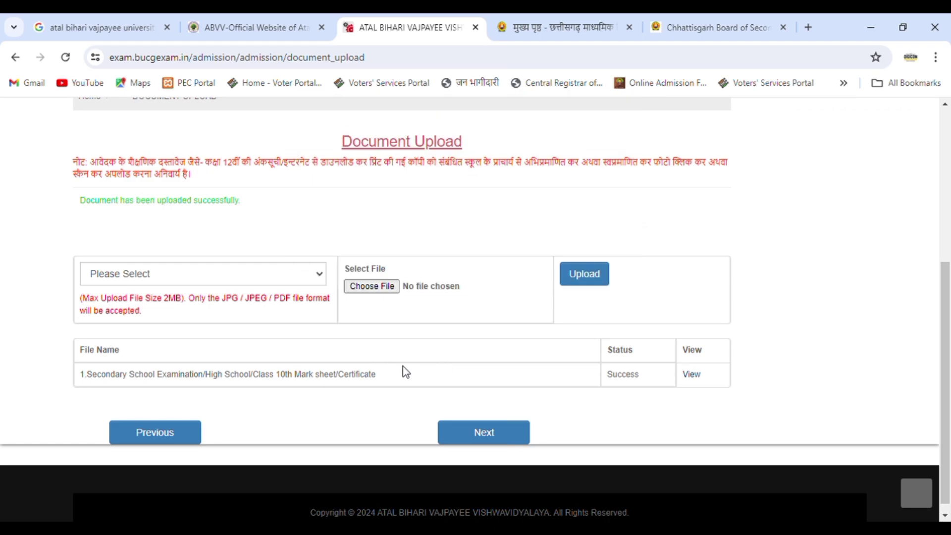
{"action": "left_click", "coordinate": [217, 280]}
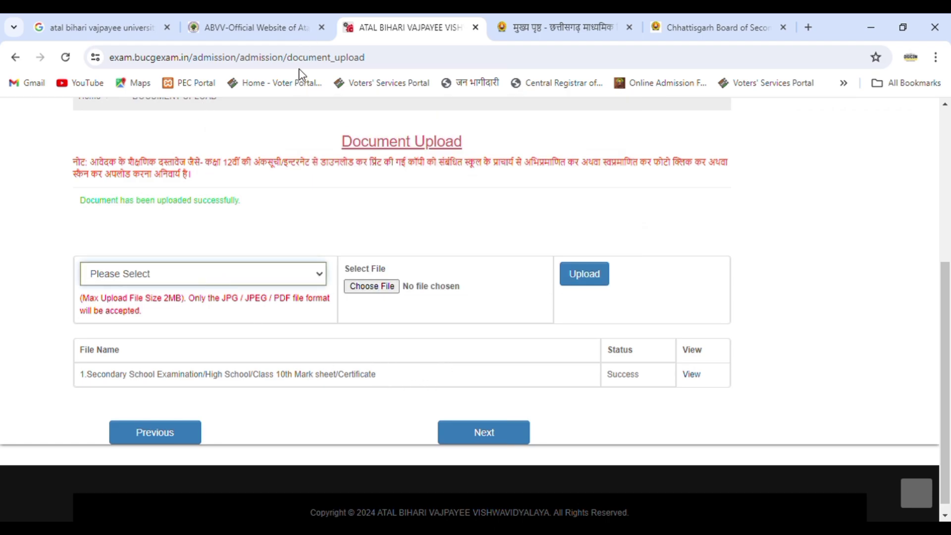
{"action": "key", "text": "Down"}
{"action": "left_click", "coordinate": [372, 288]}
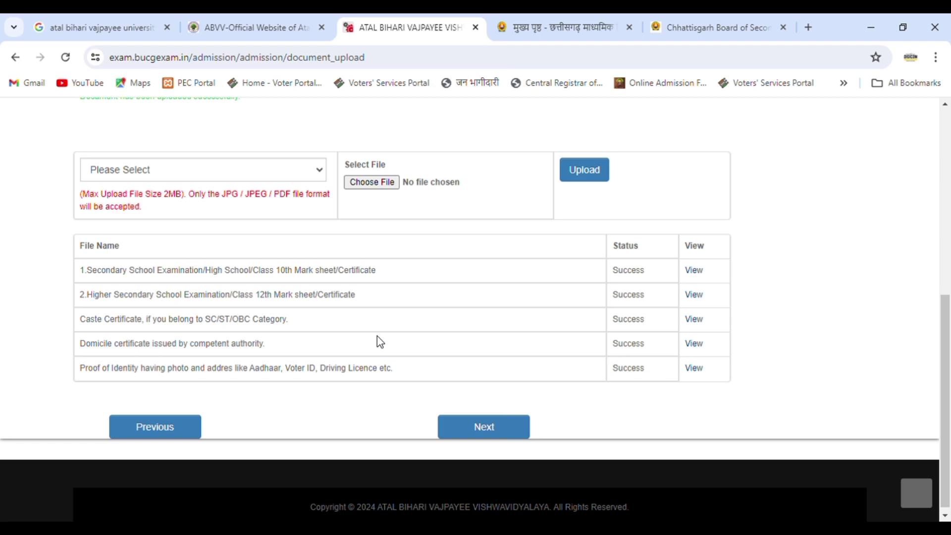
- On the ABC-ID page, enter the applicant's Academic Bank of Credit ID and save it
{"action": "left_click", "coordinate": [501, 432]}
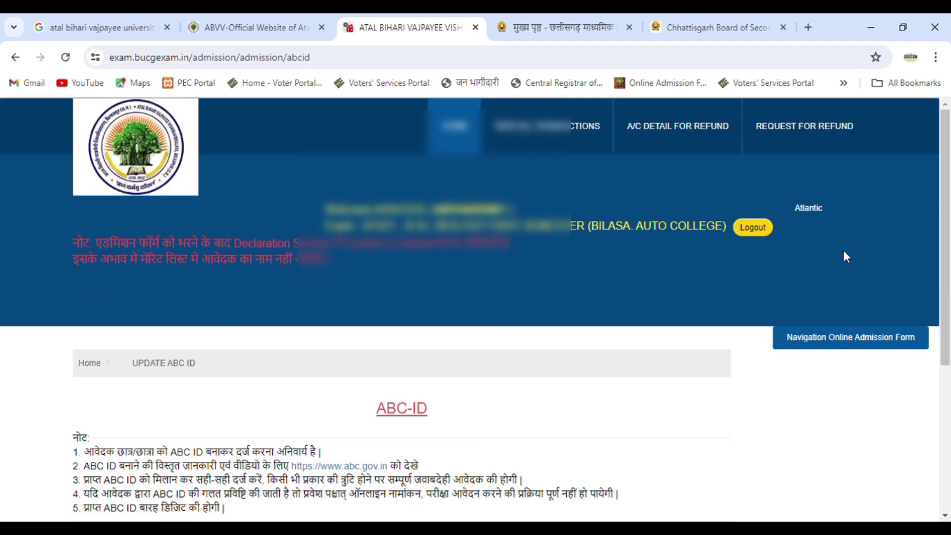
{"action": "left_click_drag", "start_coordinate": [948, 232], "coordinate": [949, 377]}
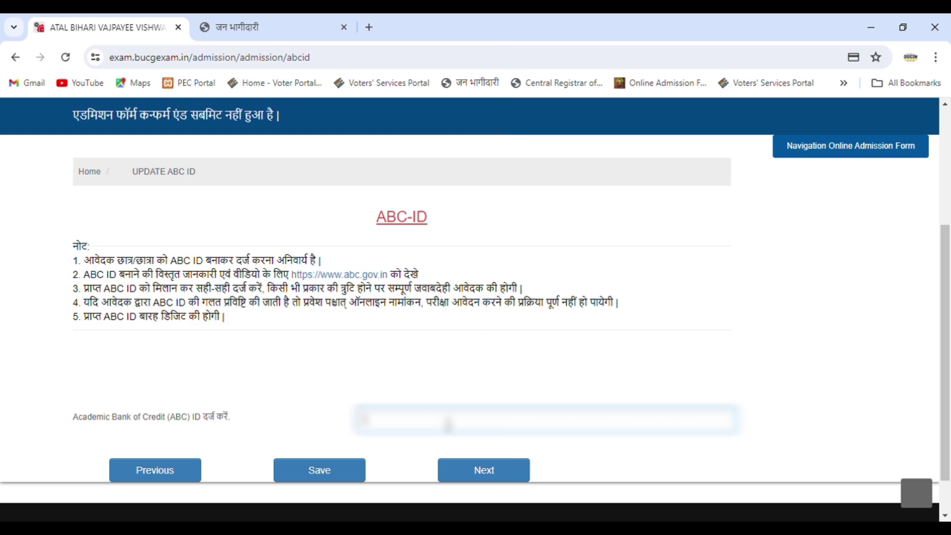
{"action": "type", "text": "***"}
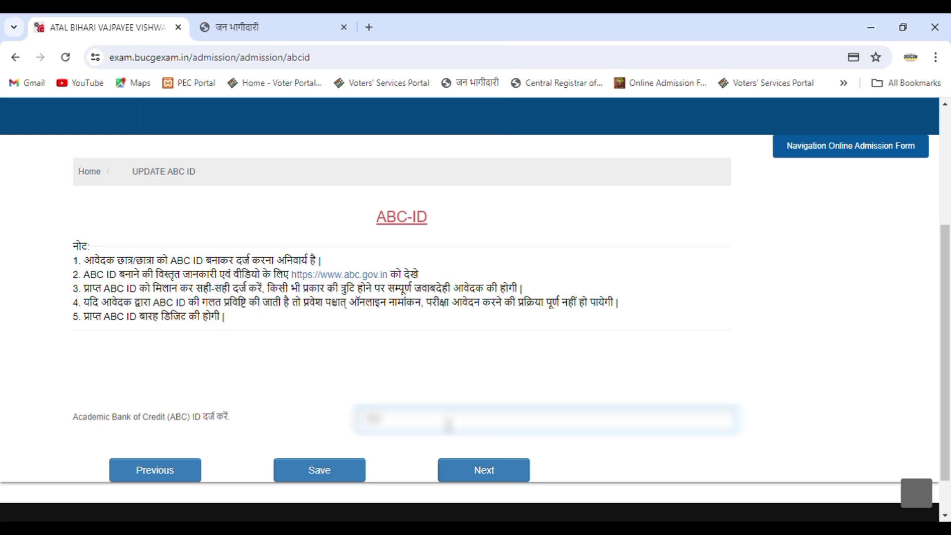
{"action": "type", "text": "***"}
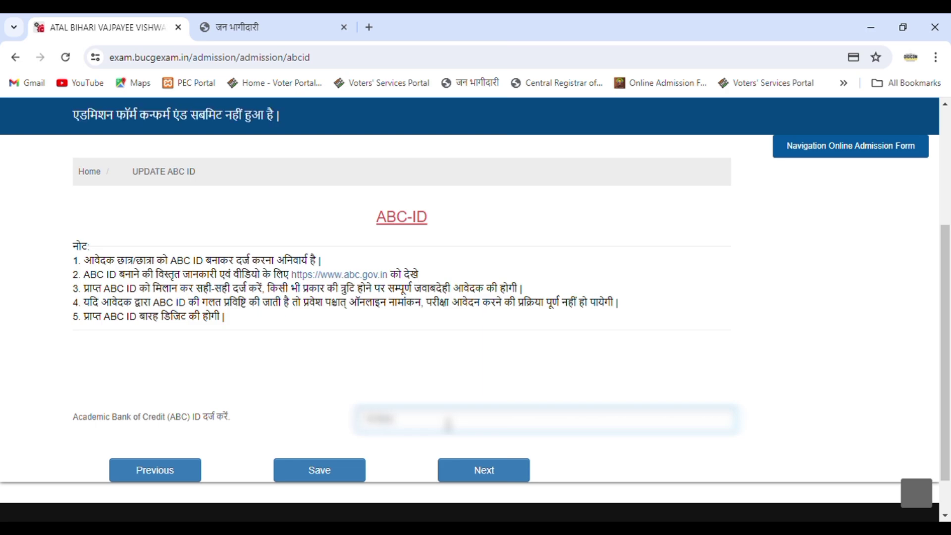
{"action": "type", "text": "**"}
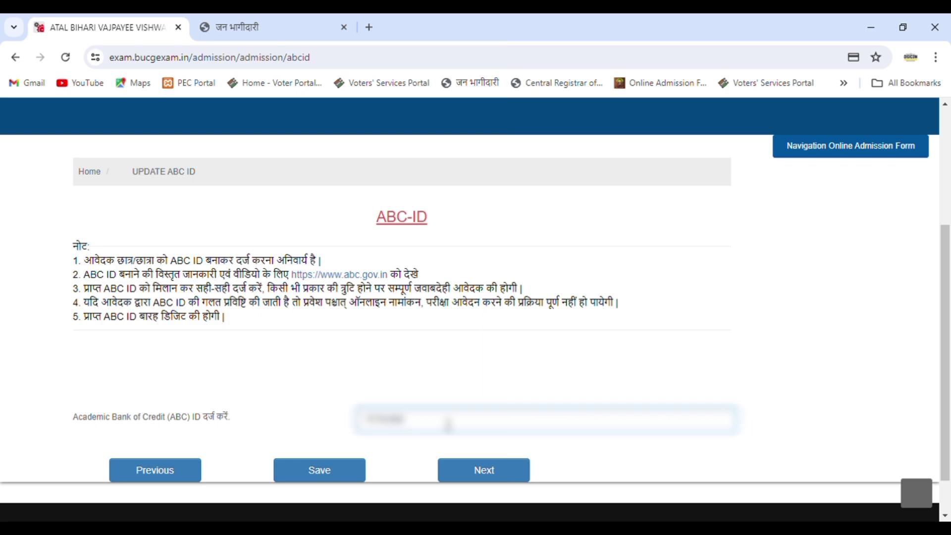
{"action": "type", "text": "****"}
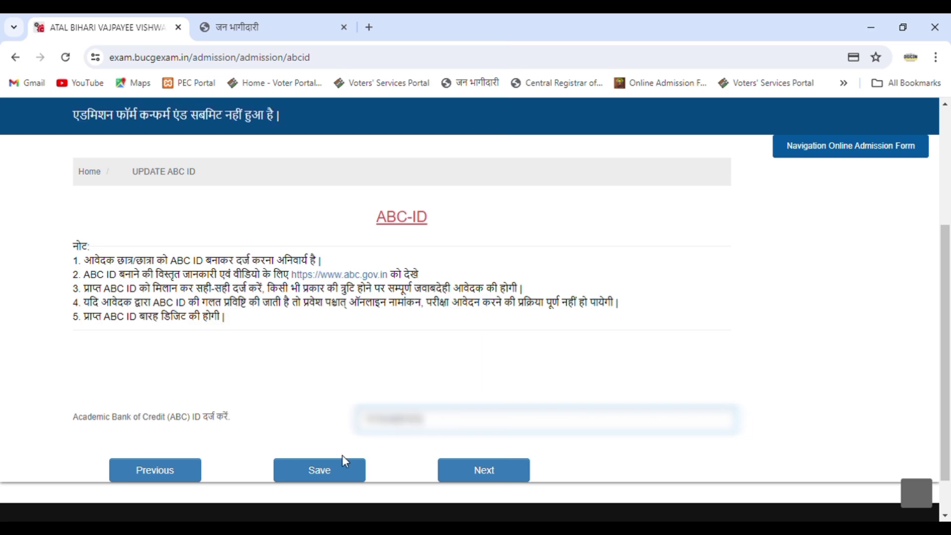
{"action": "left_click", "coordinate": [342, 473]}
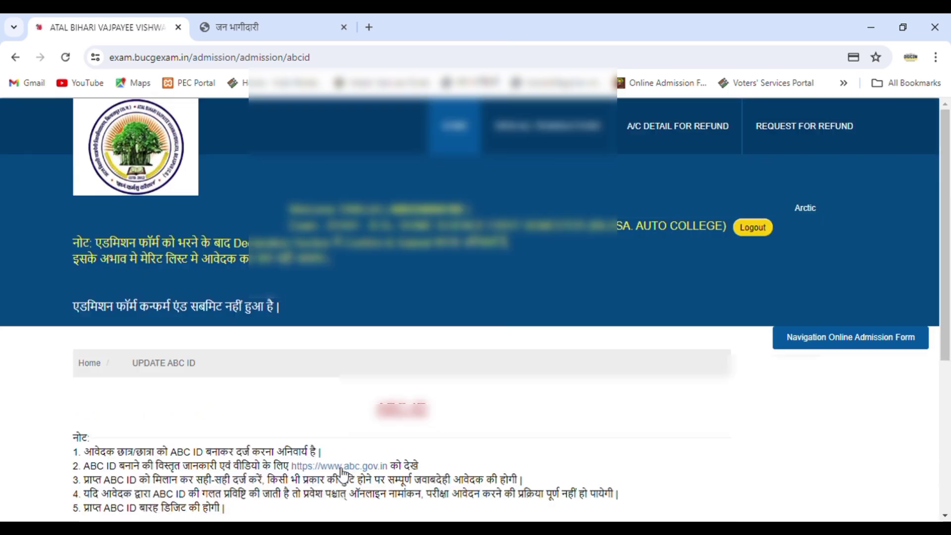
{"action": "scroll", "coordinate": [182, 319], "scroll_direction": "down", "scroll_amount": 5}
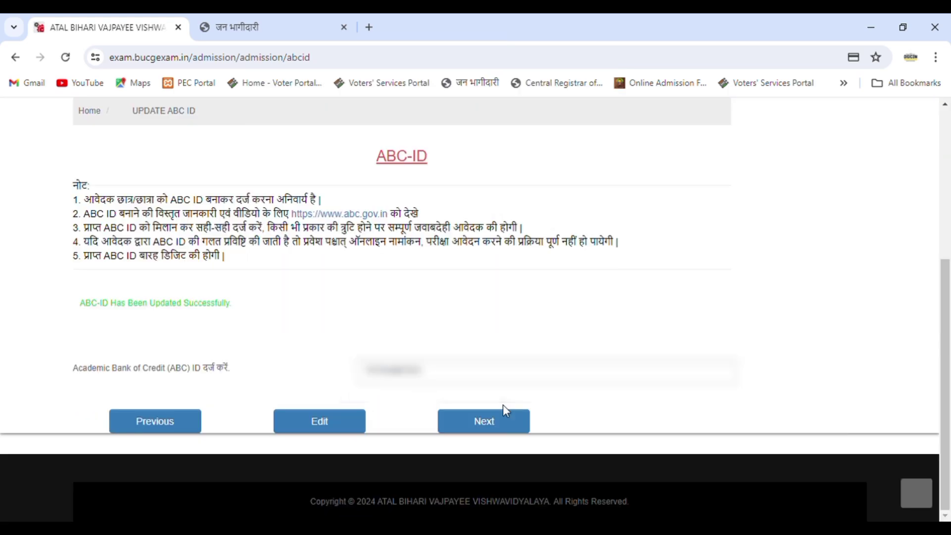
- Go through the review to the declaration page and accept the applicant and parent/guardian declarations
{"action": "left_click", "coordinate": [502, 428]}
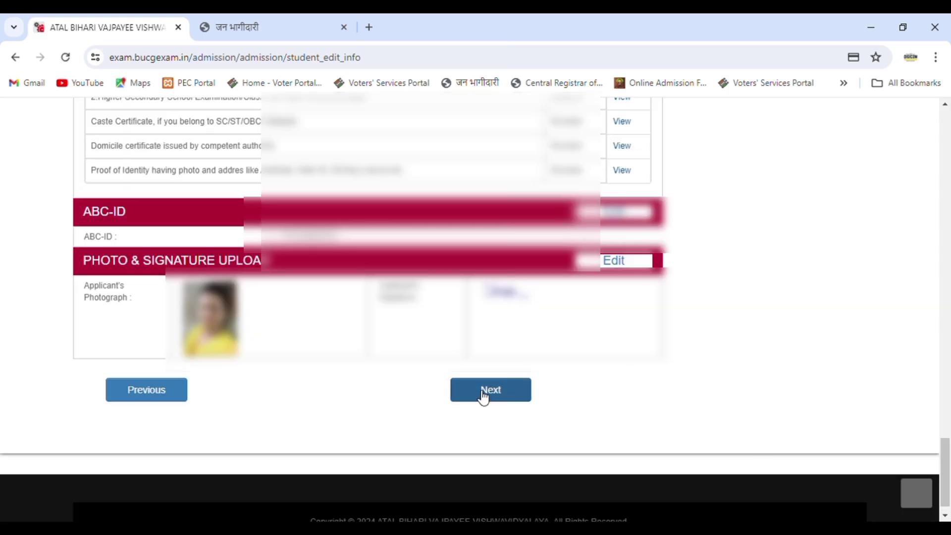
{"action": "left_click", "coordinate": [483, 393]}
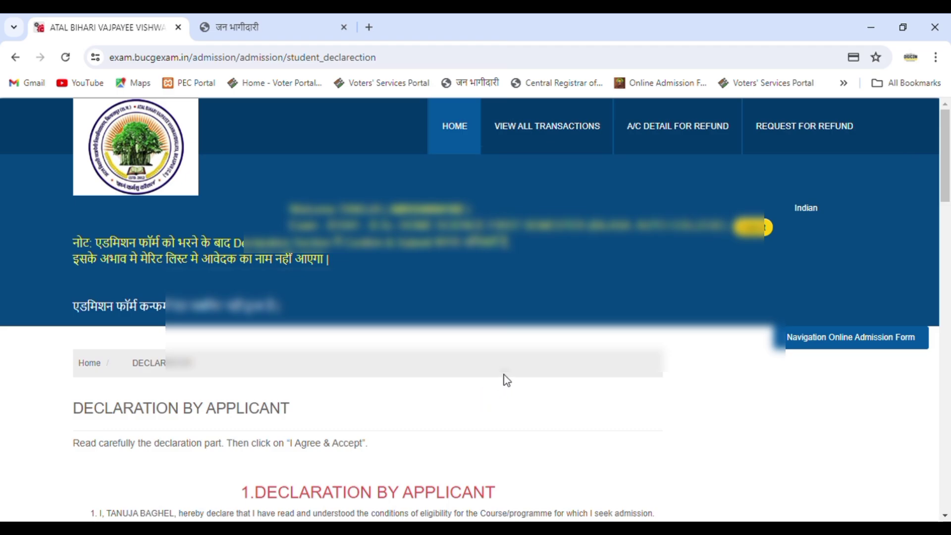
{"action": "left_click_drag", "start_coordinate": [947, 136], "coordinate": [950, 232]}
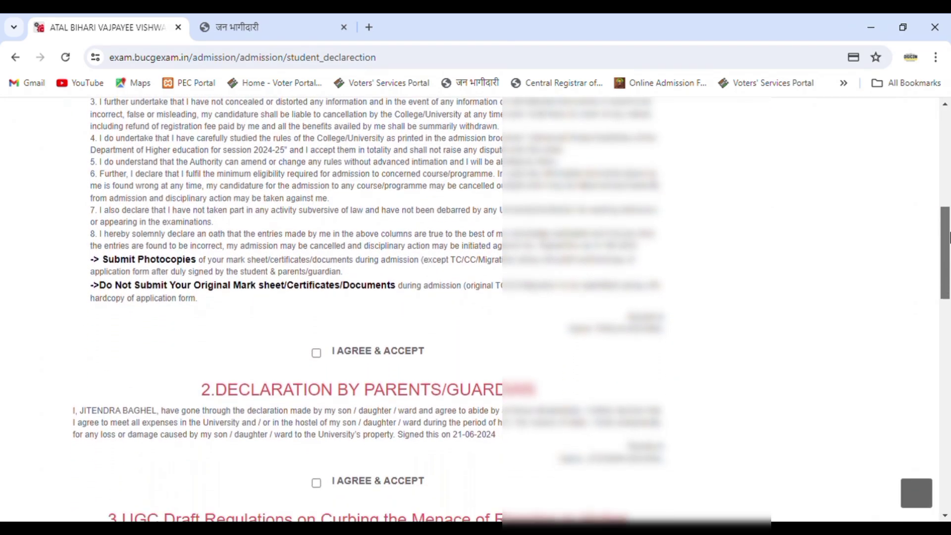
{"action": "left_click", "coordinate": [317, 353]}
{"action": "left_click", "coordinate": [316, 483]}
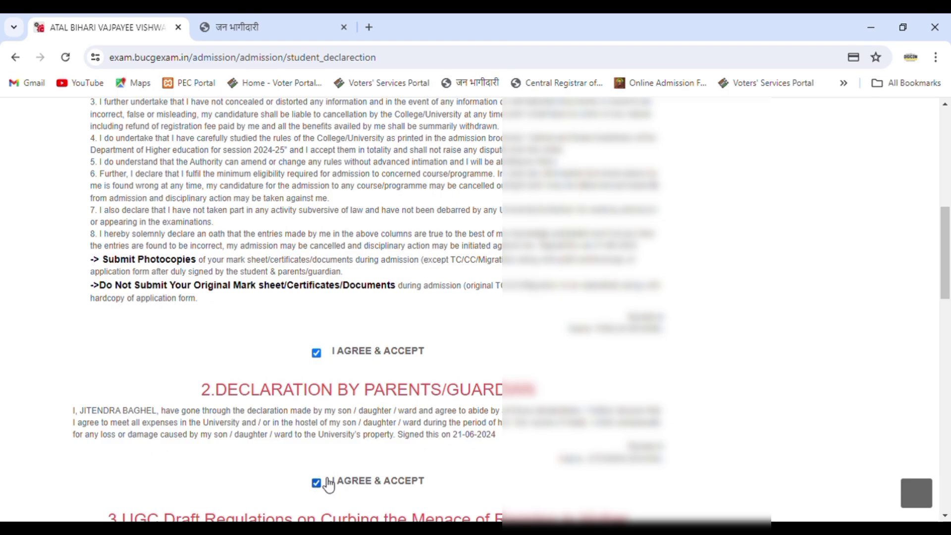
- Accept the anti-ragging and remaining declarations, then choose Confirm & Submit
{"action": "left_click_drag", "start_coordinate": [950, 248], "coordinate": [950, 462]}
{"action": "left_click", "coordinate": [323, 295]}
{"action": "left_click", "coordinate": [317, 110]}
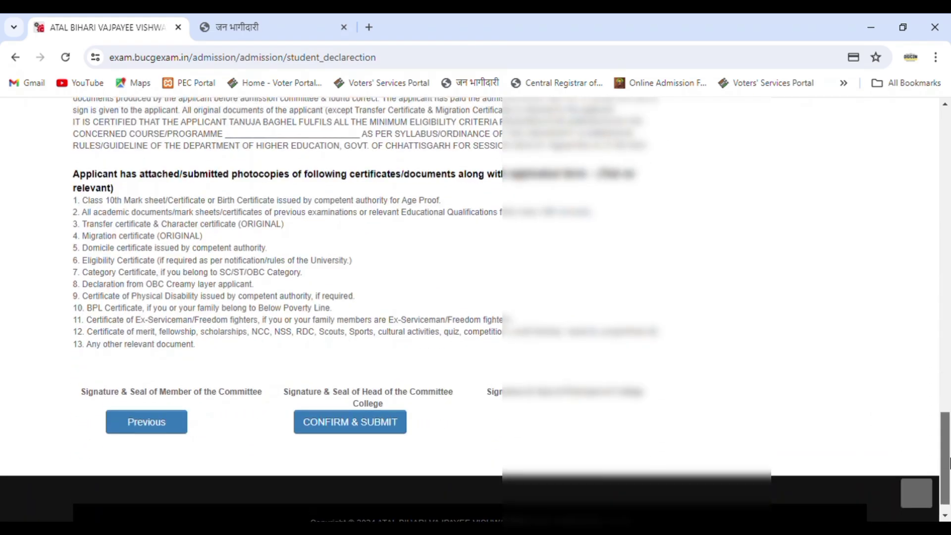
{"action": "left_click", "coordinate": [374, 429]}
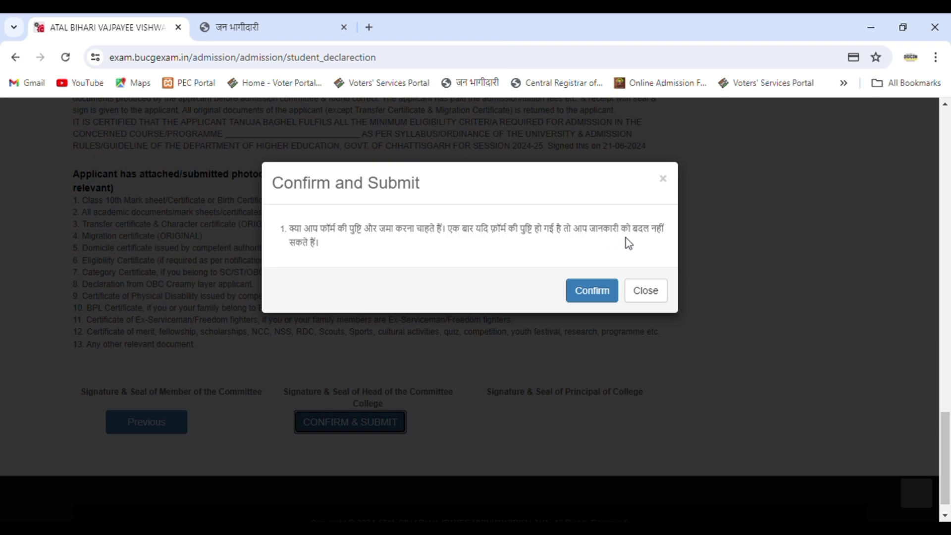
- Confirm the final submission and print the payment receipt on the EPSON L3210 Series printer
{"action": "left_click", "coordinate": [606, 293]}
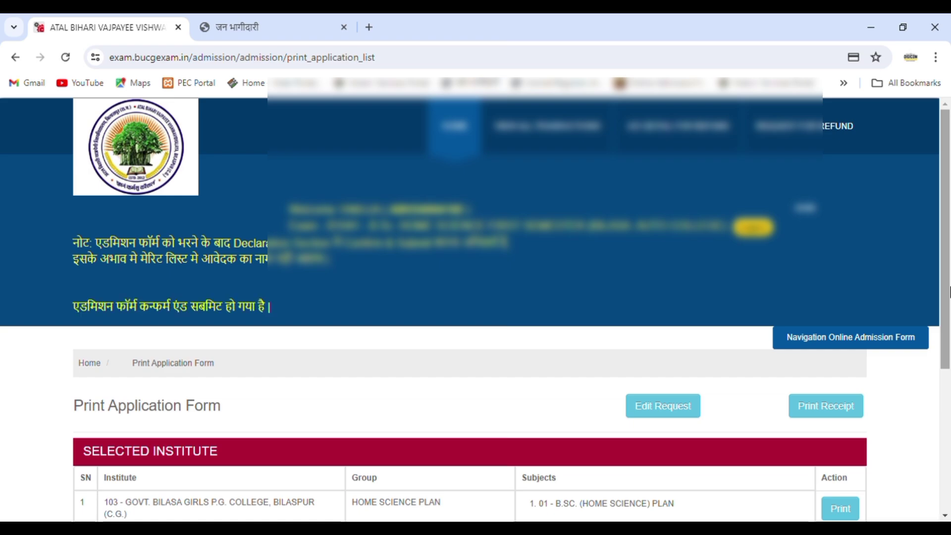
{"action": "left_click_drag", "start_coordinate": [949, 293], "coordinate": [949, 406]}
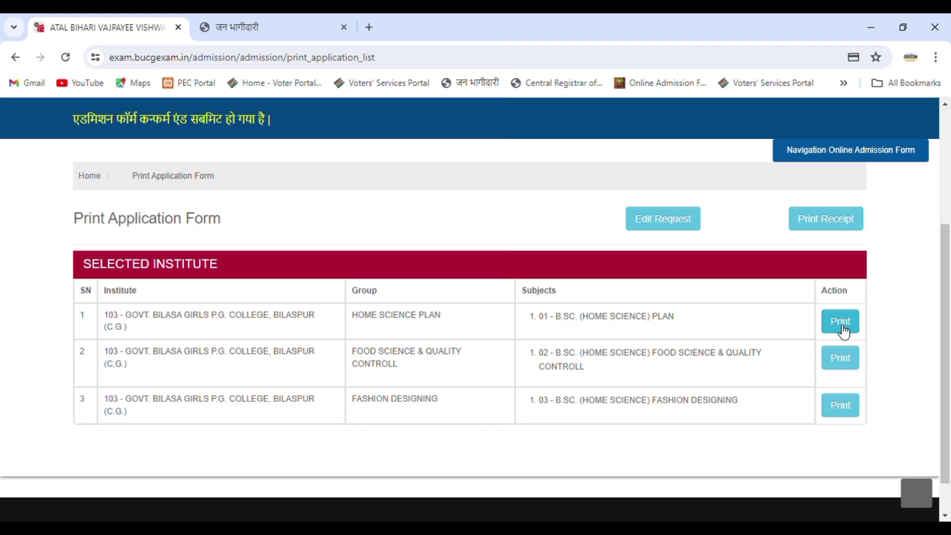
{"action": "left_click", "coordinate": [826, 221]}
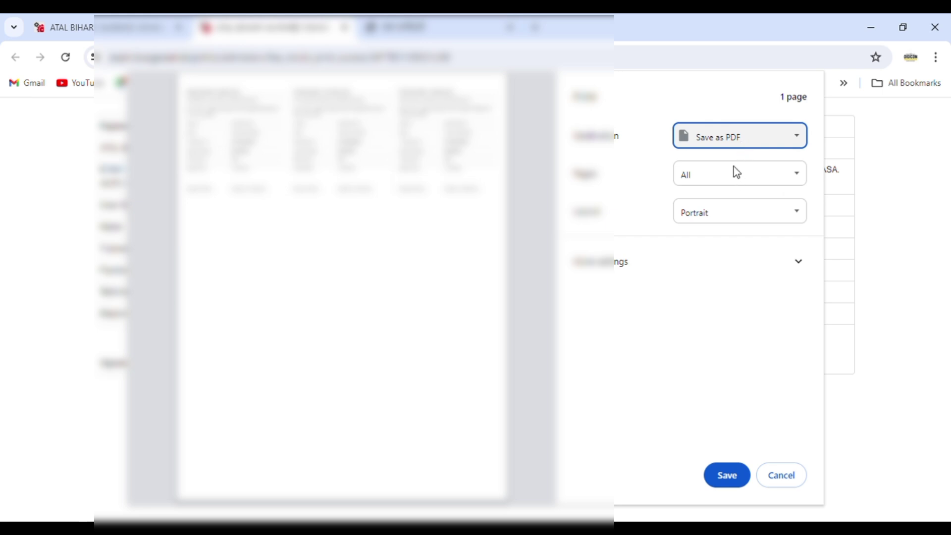
{"action": "left_click", "coordinate": [724, 159]}
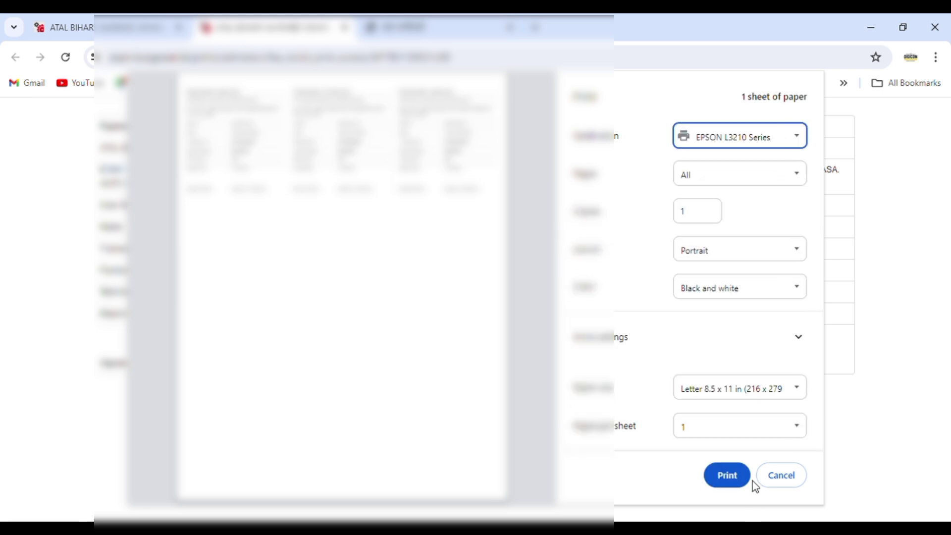
{"action": "left_click", "coordinate": [732, 485]}
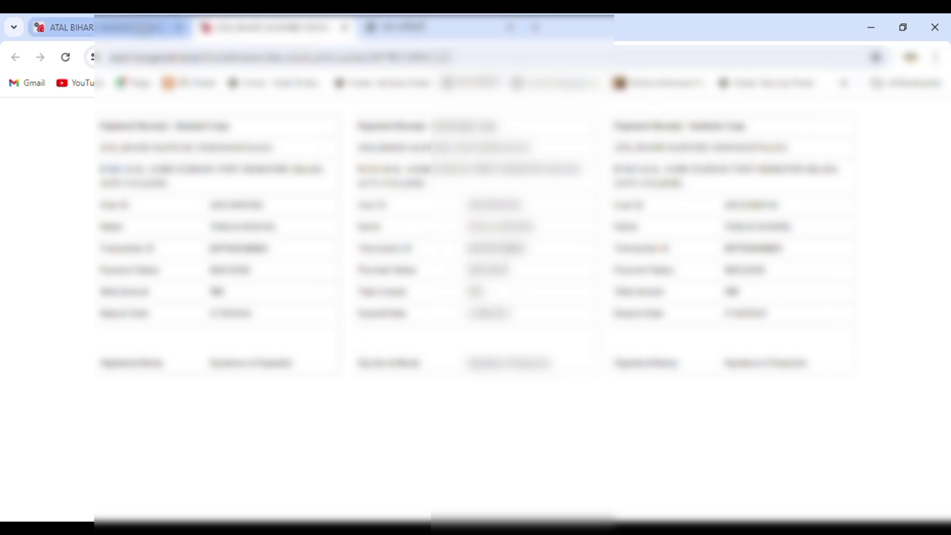
{"action": "left_click", "coordinate": [141, 27]}
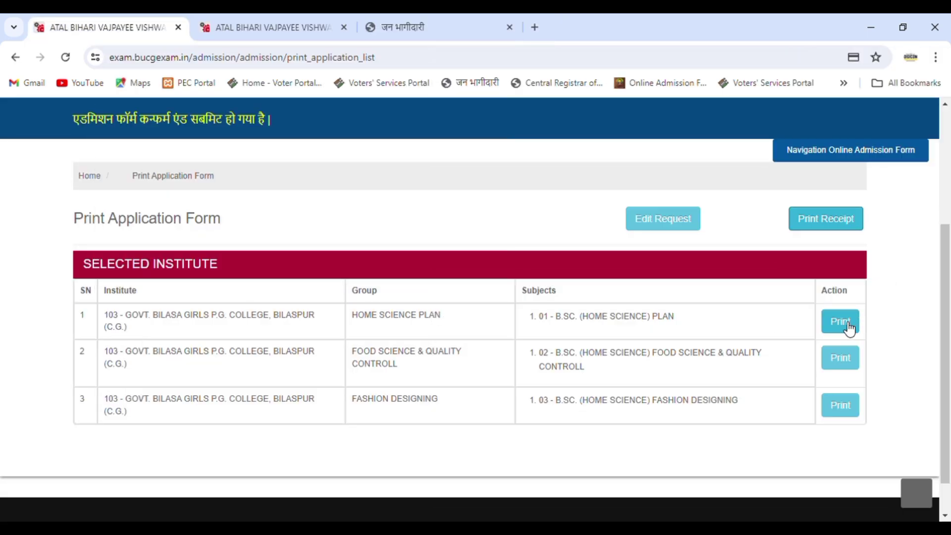
- Print the 4-sheet Home Science Plan application form on the EPSON L3210 printer
{"action": "left_click", "coordinate": [848, 327]}
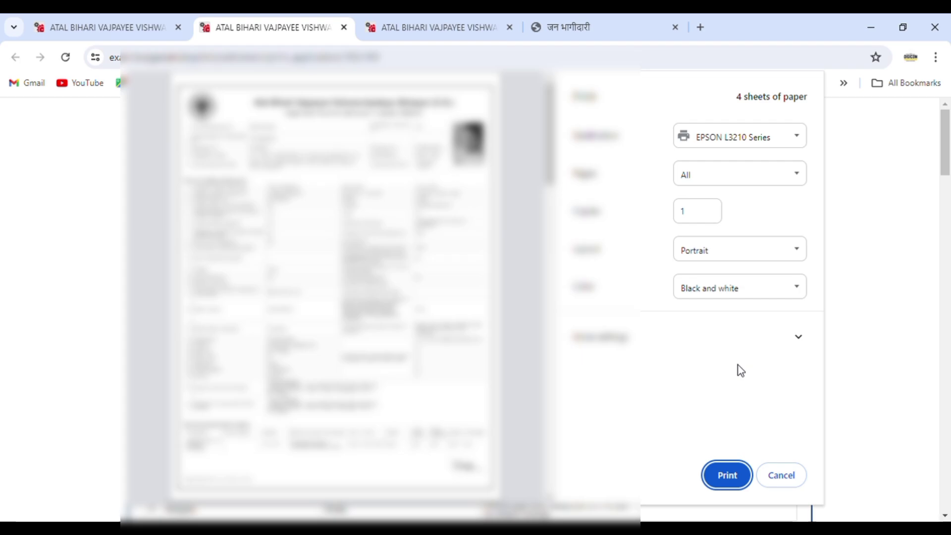
{"action": "left_click", "coordinate": [734, 481]}
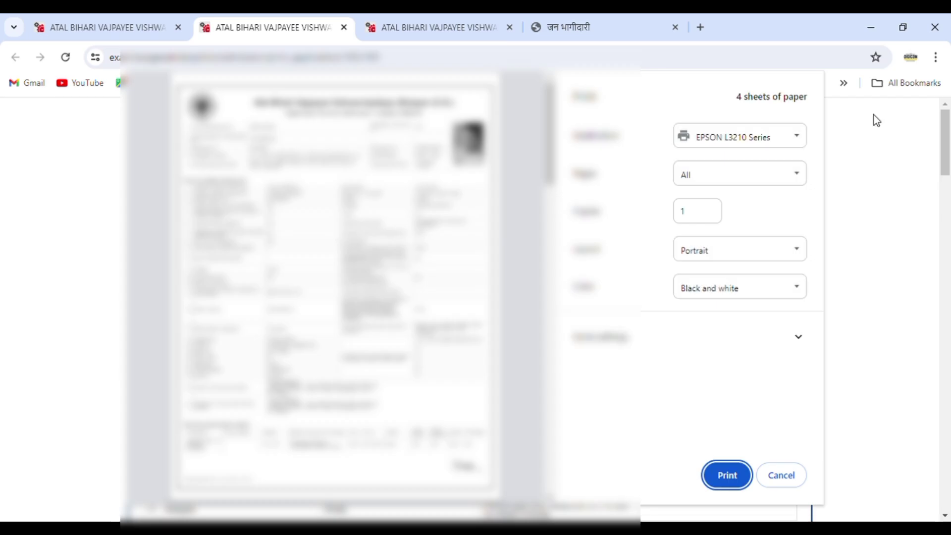